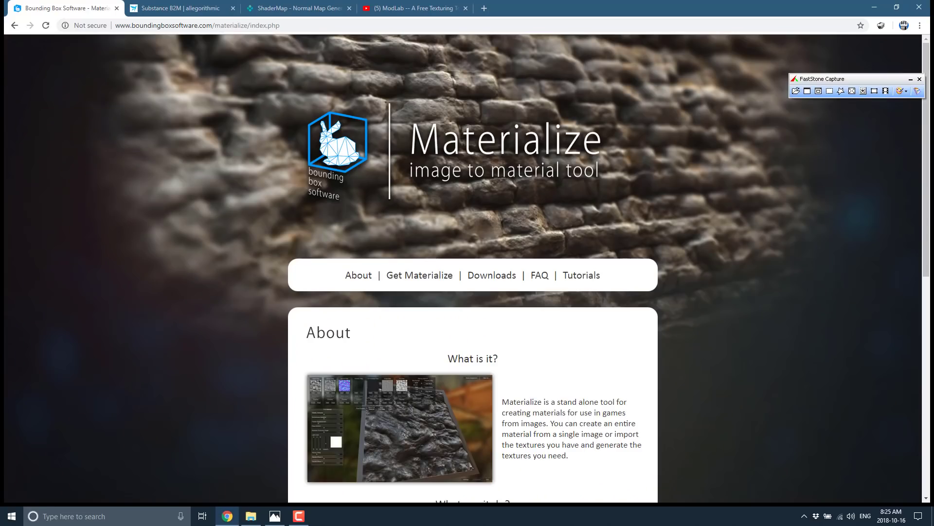
# - Look through the open pages for Substance B2M, ShaderMap and ModLab, ending back on the Materialize page
pyautogui.hotkey('ctrl', 'Tab')
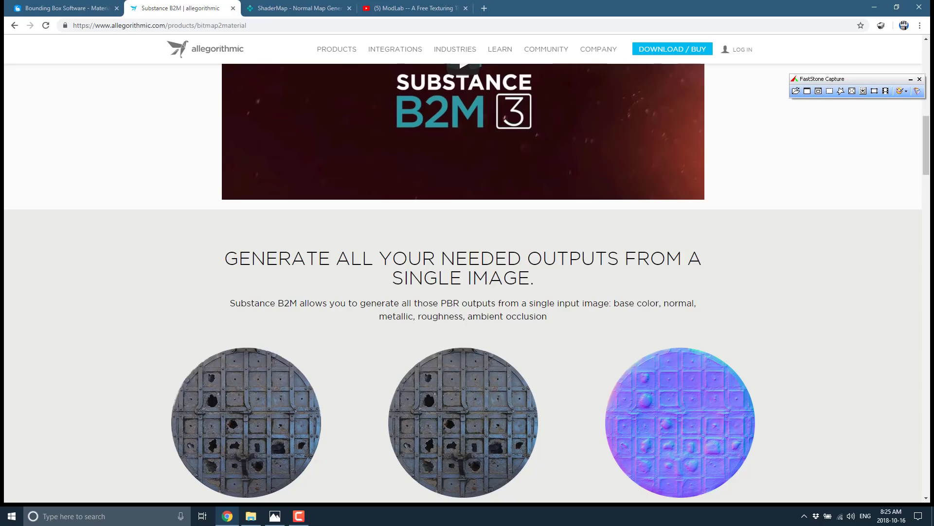
pyautogui.hotkey('ctrl', 'Tab')
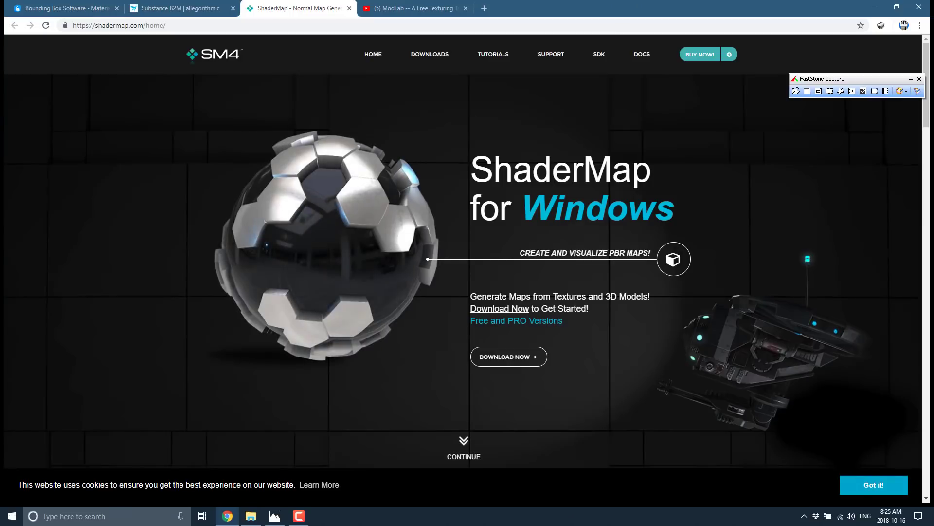
pyautogui.hotkey('ctrl', 'Tab')
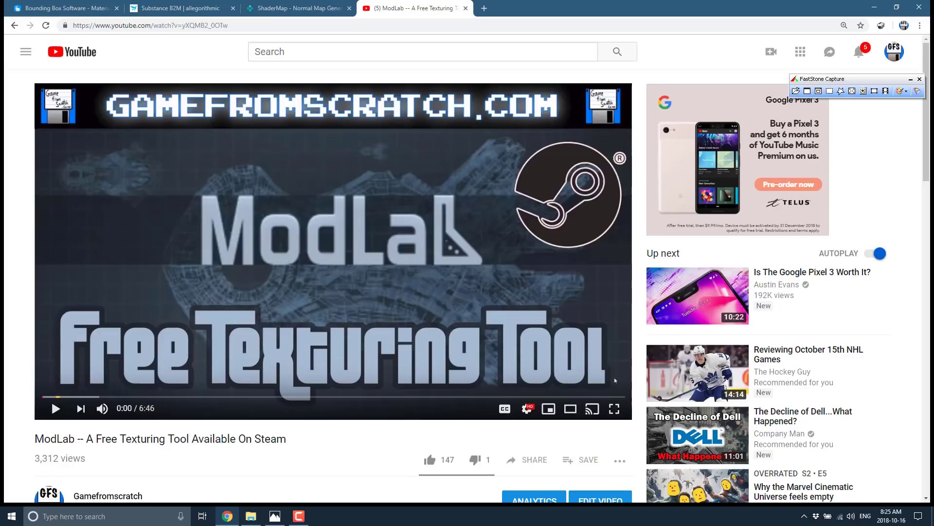
pyautogui.hotkey('ctrl', 'Tab')
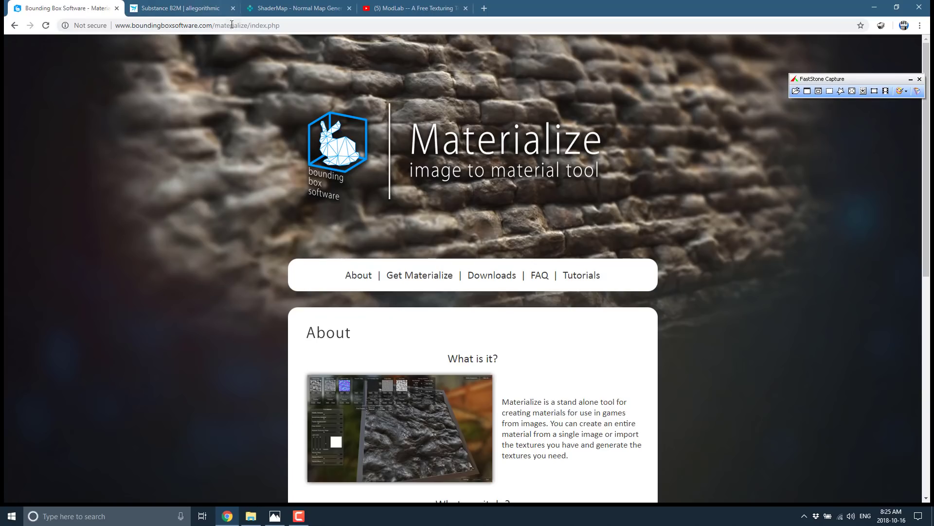
# - Review the Materialize site's Downloads page and the feature and usage sections of its About page
pyautogui.click(492, 281)
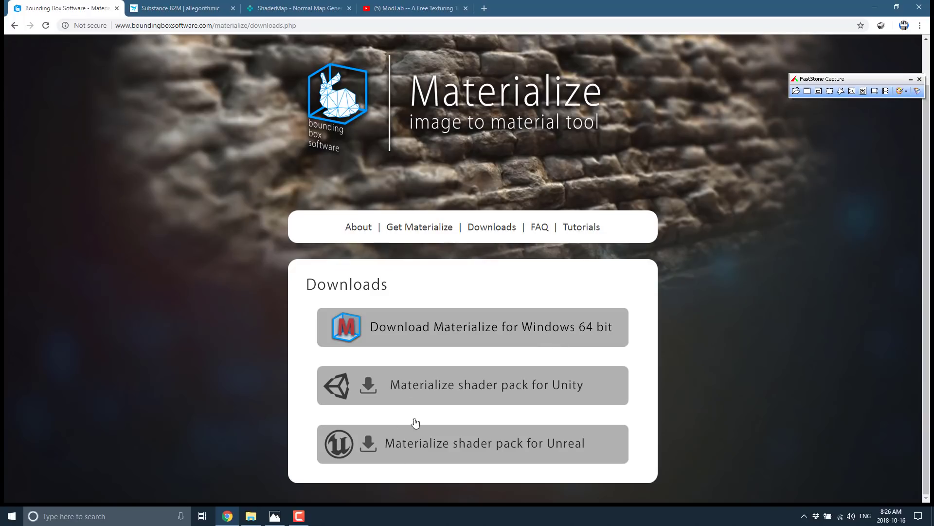
pyautogui.click(352, 229)
pyautogui.scroll(-5, 353, 234)
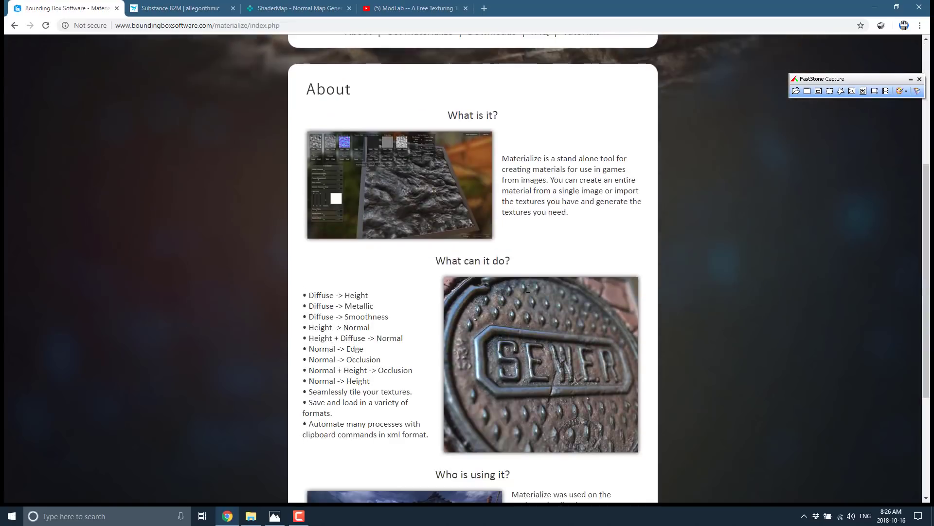
pyautogui.scroll(-4, 527, 288)
pyautogui.scroll(-1, 525, 286)
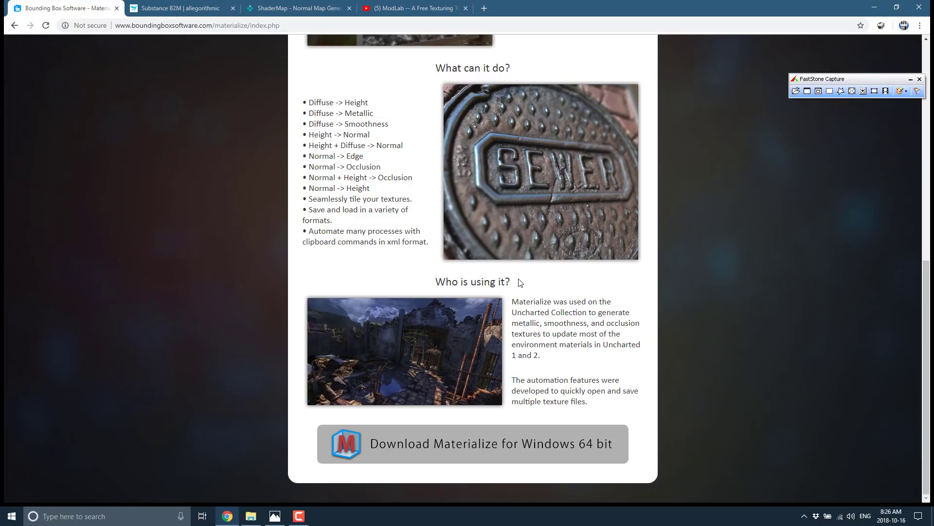
pyautogui.scroll(2, 520, 283)
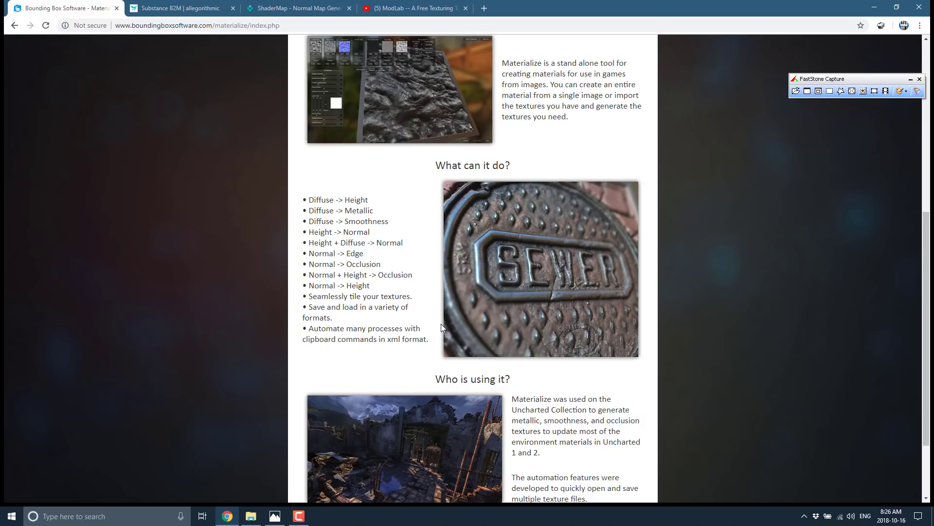
# - Launch Materialize.exe from the Materialize_1.78 folder in File Explorer and maximize its window
pyautogui.click(250, 516)
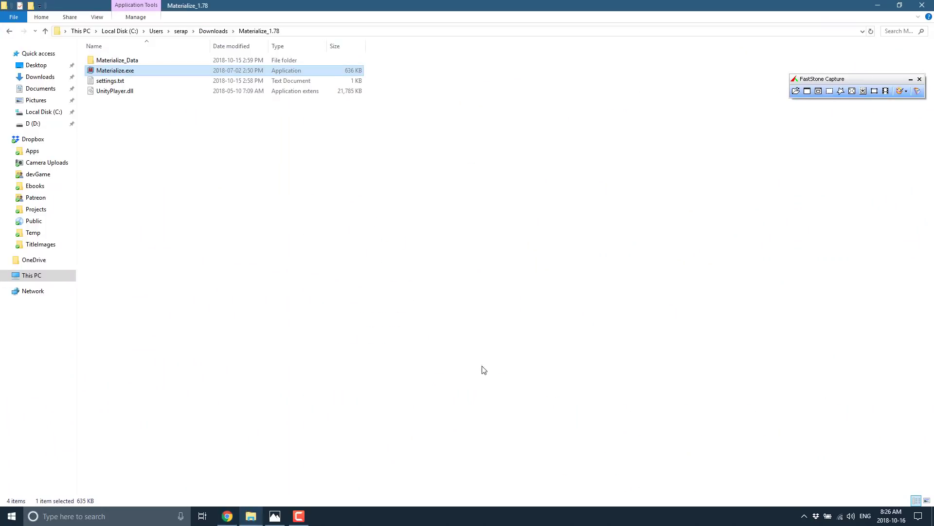
pyautogui.doubleClick(112, 74)
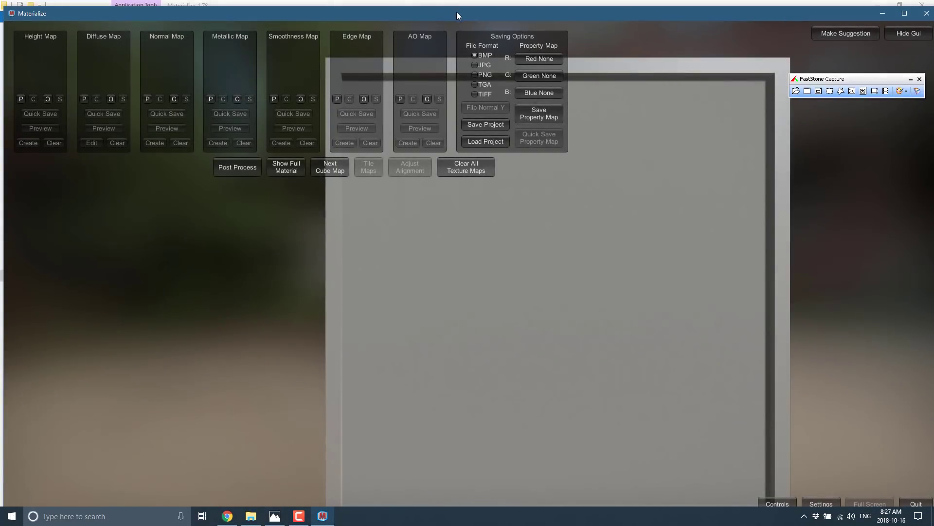
pyautogui.doubleClick(456, 12)
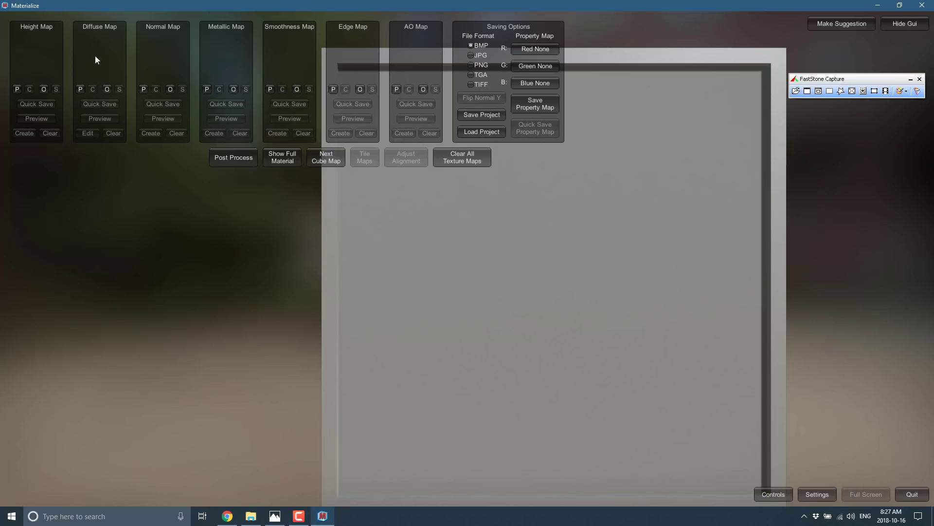
# - Load the manhole cover photo from the Desktop as the diffuse map
pyautogui.click(109, 91)
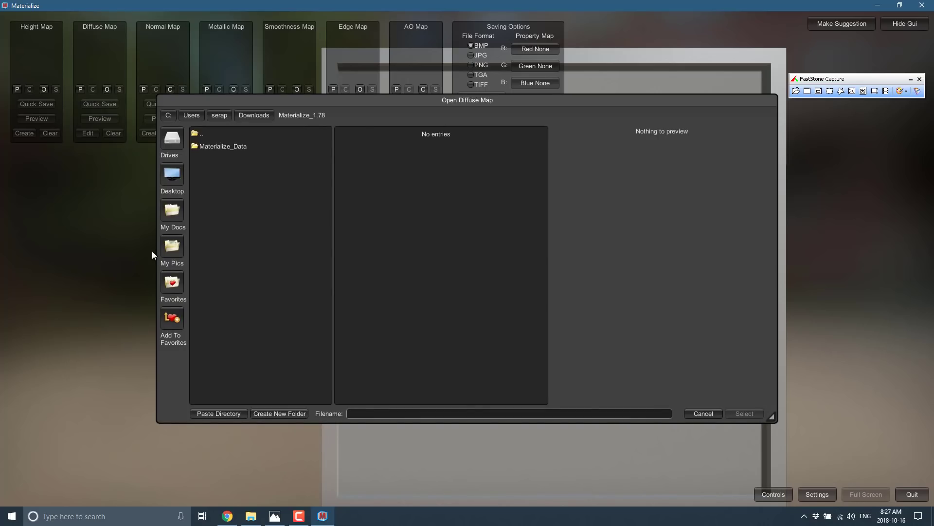
pyautogui.click(170, 177)
pyautogui.doubleClick(361, 149)
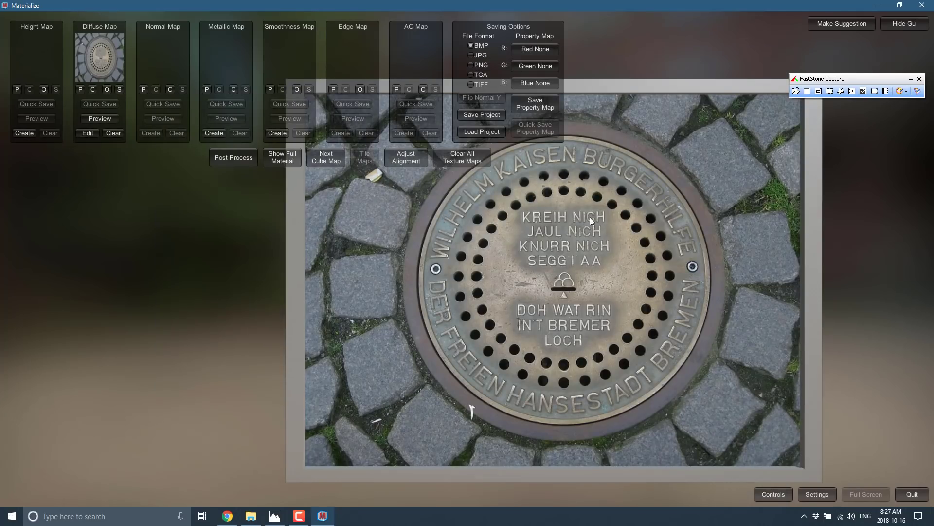
# - Switch to Chrome and review the Materialize Tutorials page and the About page's paragraph on the Uncharted Collection
pyautogui.click(222, 522)
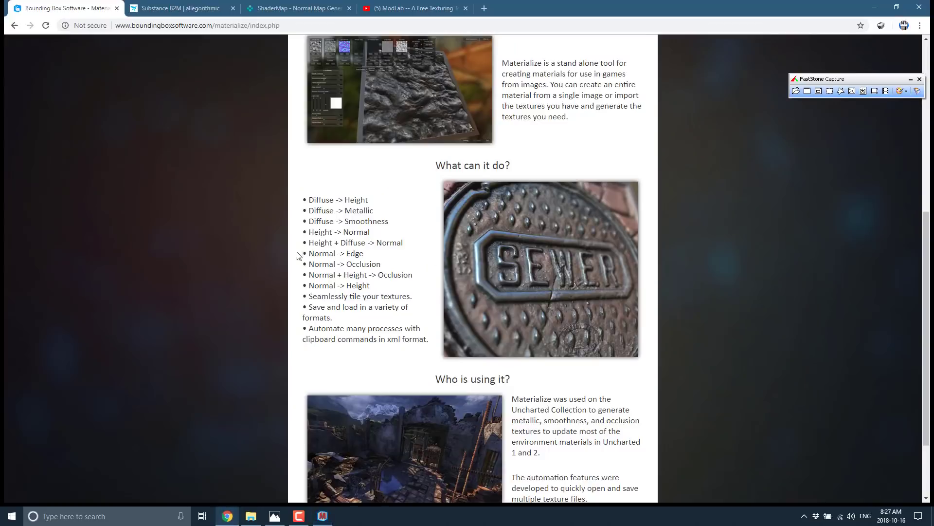
pyautogui.scroll(7, 390, 255)
pyautogui.click(576, 274)
pyautogui.scroll(-2, 678, 378)
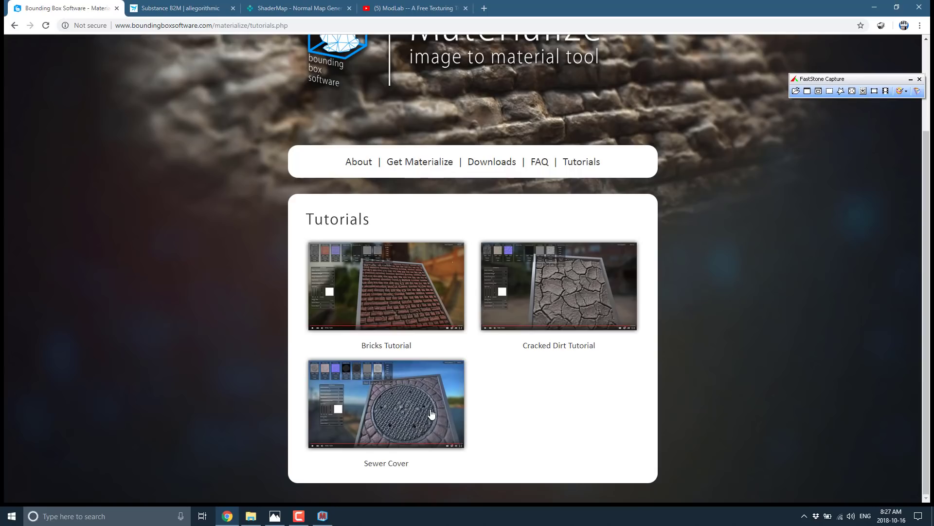
pyautogui.click(353, 164)
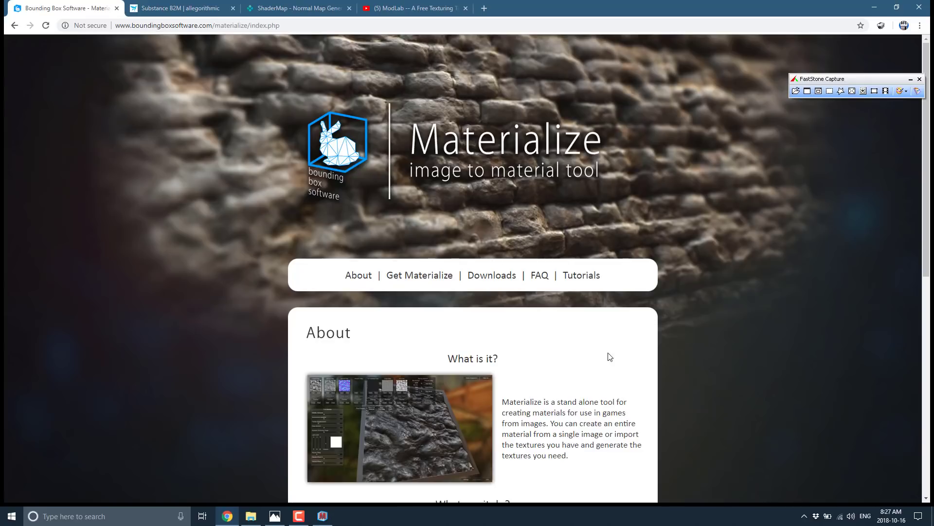
pyautogui.scroll(-9, 610, 356)
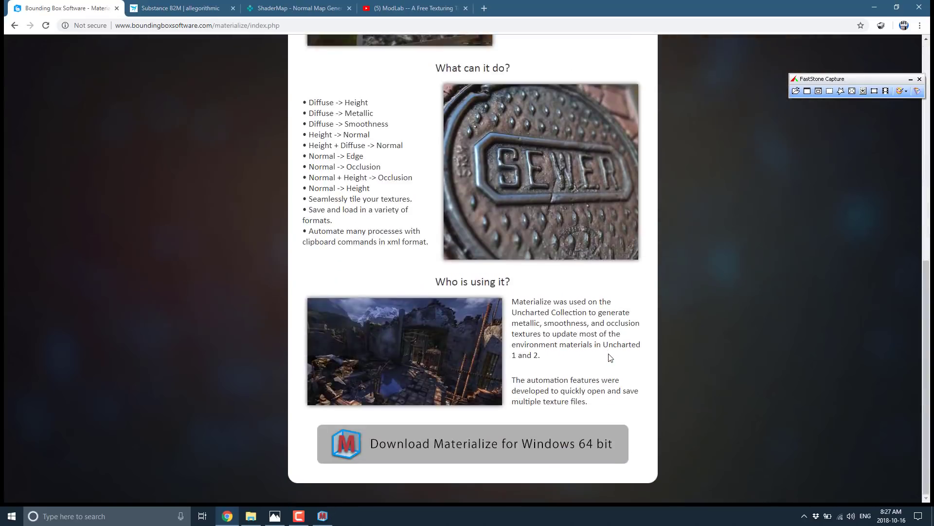
pyautogui.moveTo(565, 355); pyautogui.dragTo(519, 300)
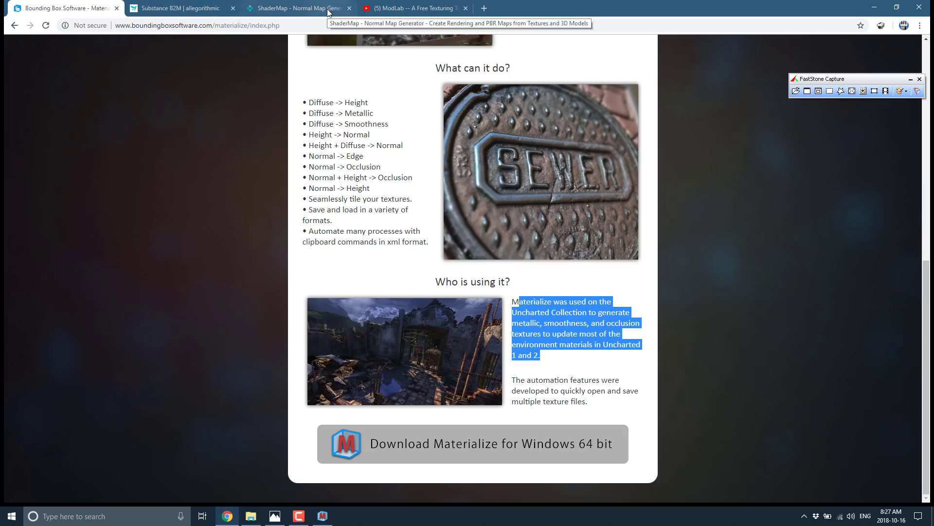
# - Switch back to Materialize and open the diffuse map for editing, setting its final contrast to 1.1923
pyautogui.click(323, 516)
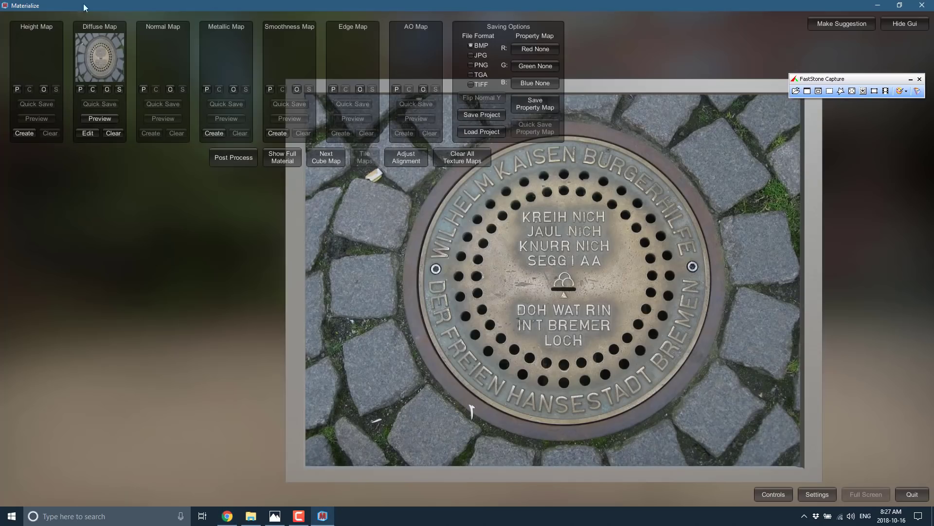
pyautogui.press('ctrl+Print')
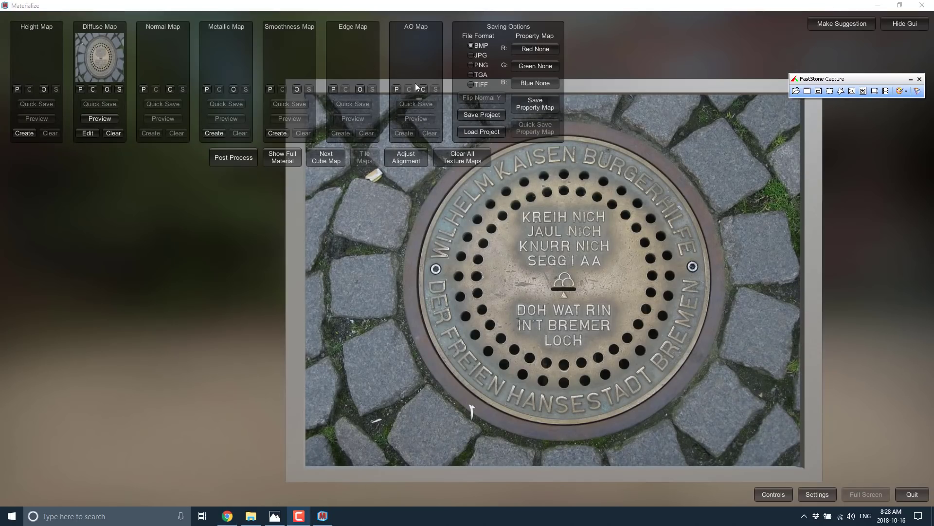
pyautogui.moveTo(734, 369); pyautogui.dragTo(664, 284, button='right')
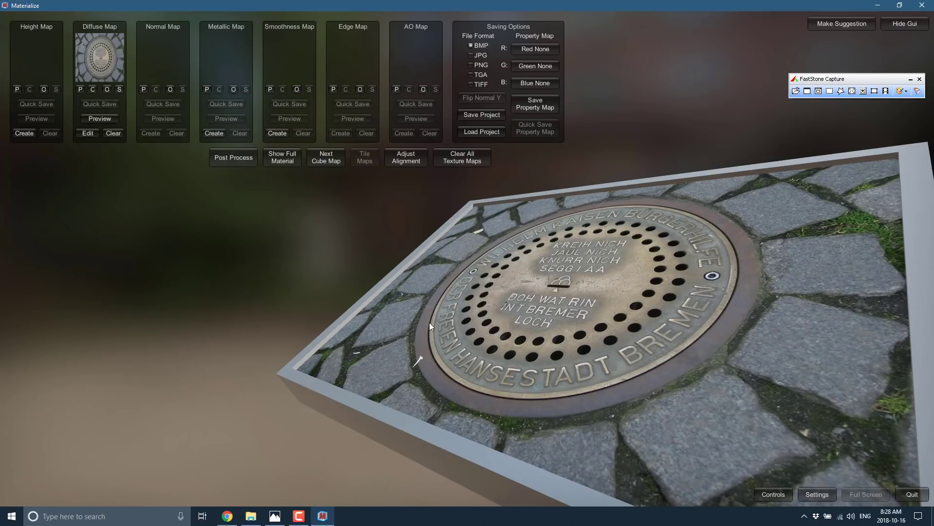
pyautogui.click(84, 133)
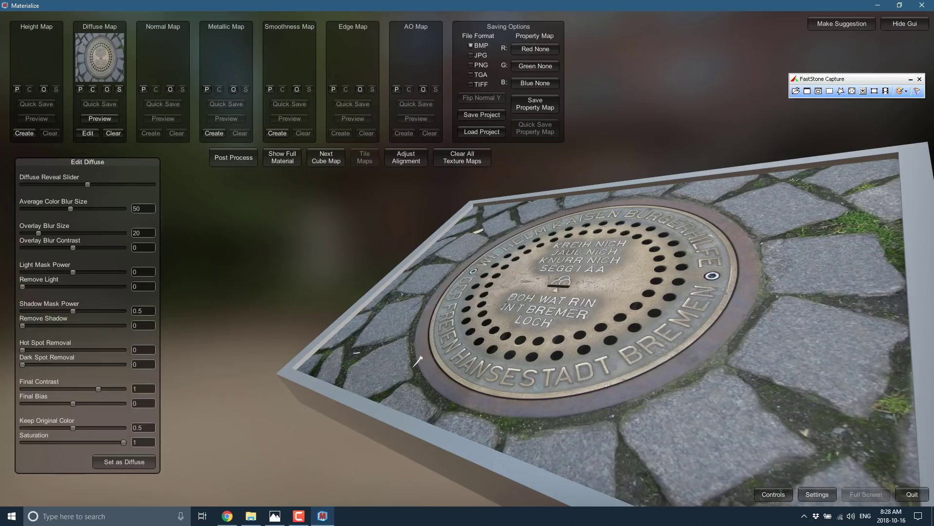
pyautogui.press('Print')
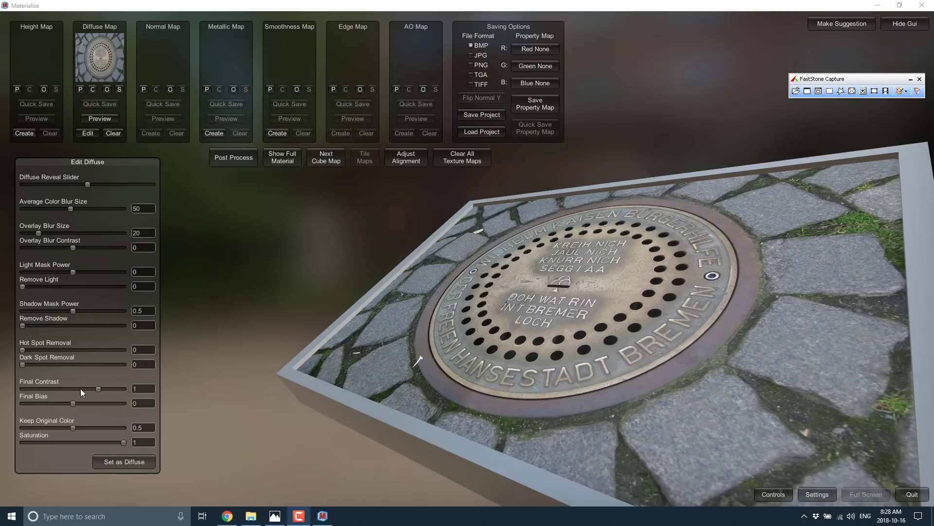
pyautogui.moveTo(95, 387); pyautogui.dragTo(101, 388)
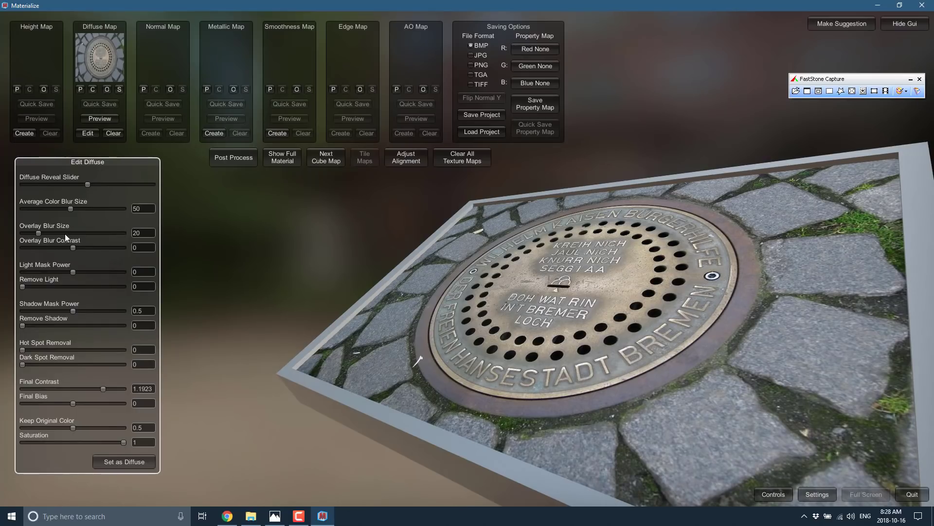
# - Set the overlay blur size to 35, overlay blur contrast to 0.625 and average color blur size to 50, and apply the diffuse edits
pyautogui.moveTo(59, 233); pyautogui.dragTo(104, 248)
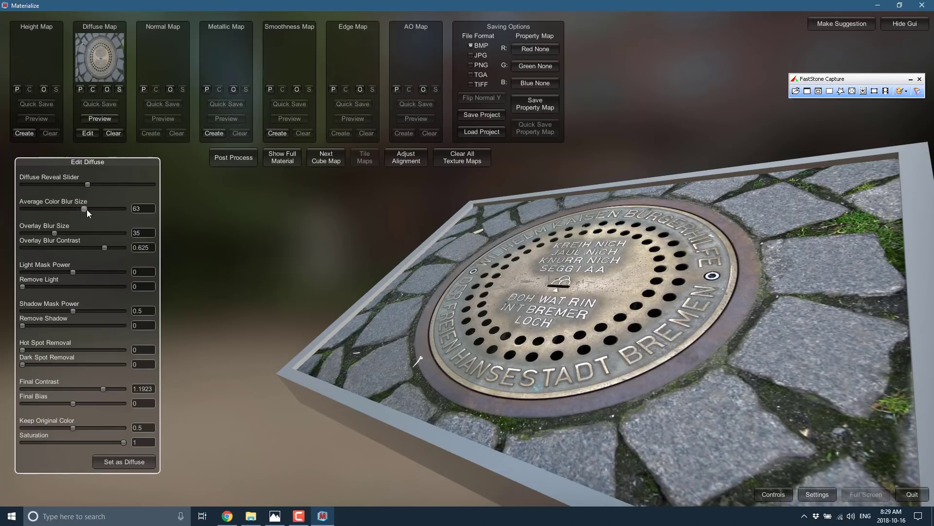
pyautogui.moveTo(81, 209); pyautogui.dragTo(90, 182)
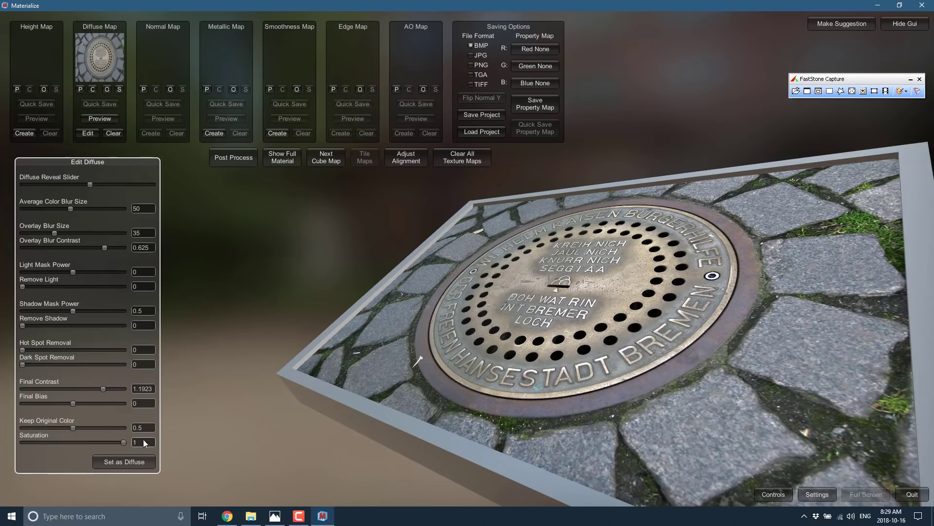
pyautogui.click(107, 461)
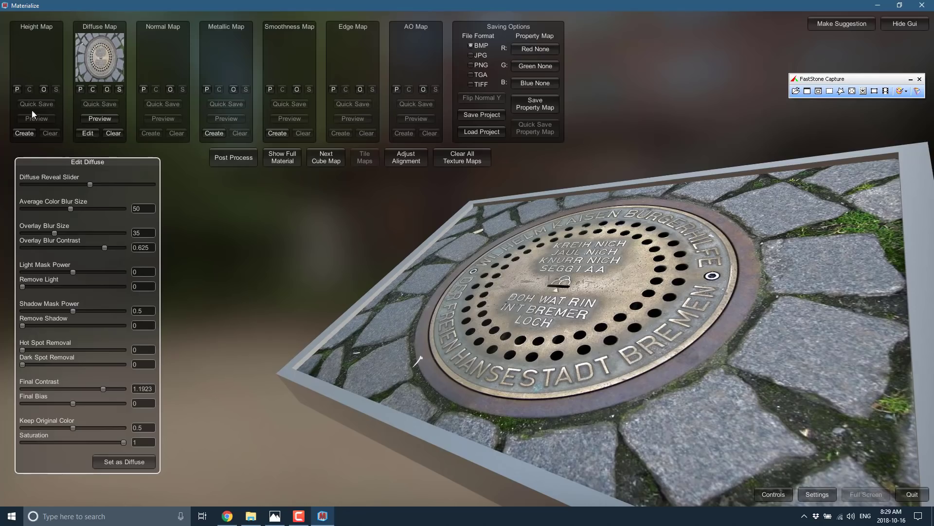
# - Start creating a height map from the diffuse map and compare the Displace and Default frequency weight presets, ending on Displace
pyautogui.click(25, 134)
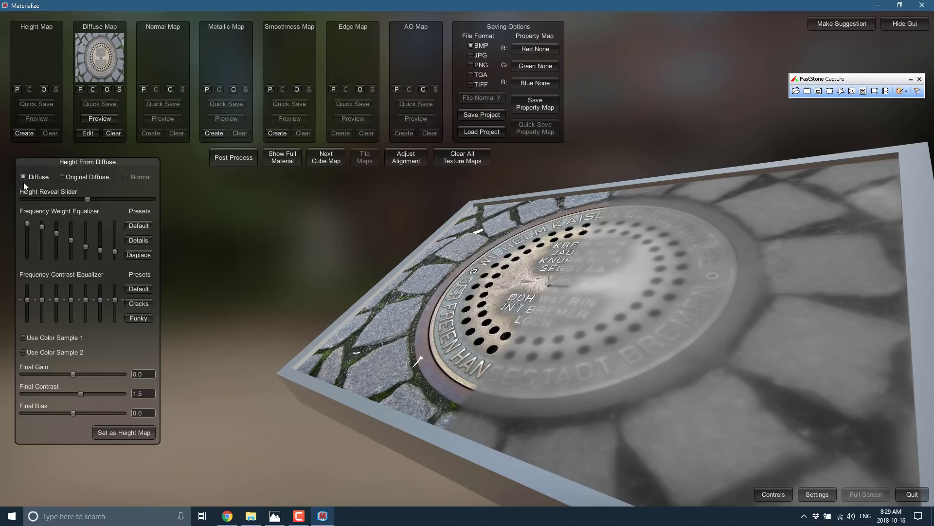
pyautogui.moveTo(88, 200); pyautogui.dragTo(113, 204)
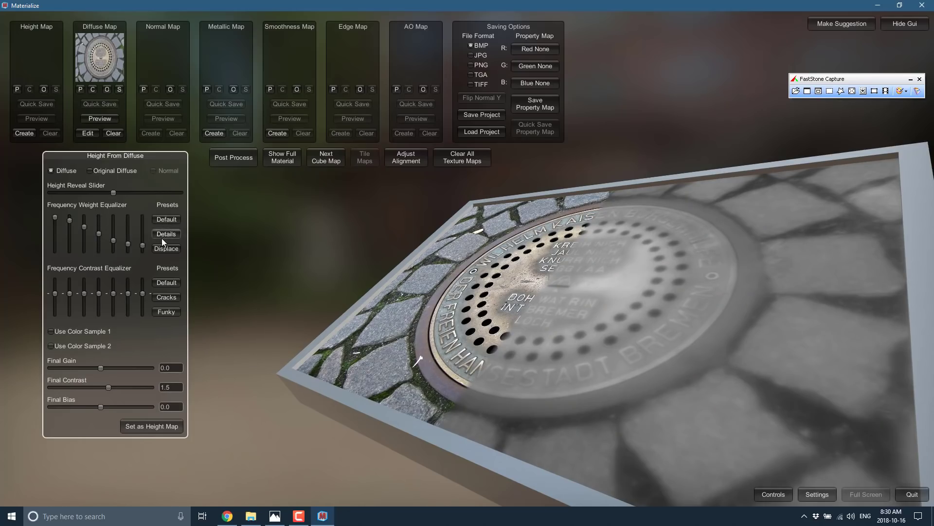
pyautogui.click(170, 249)
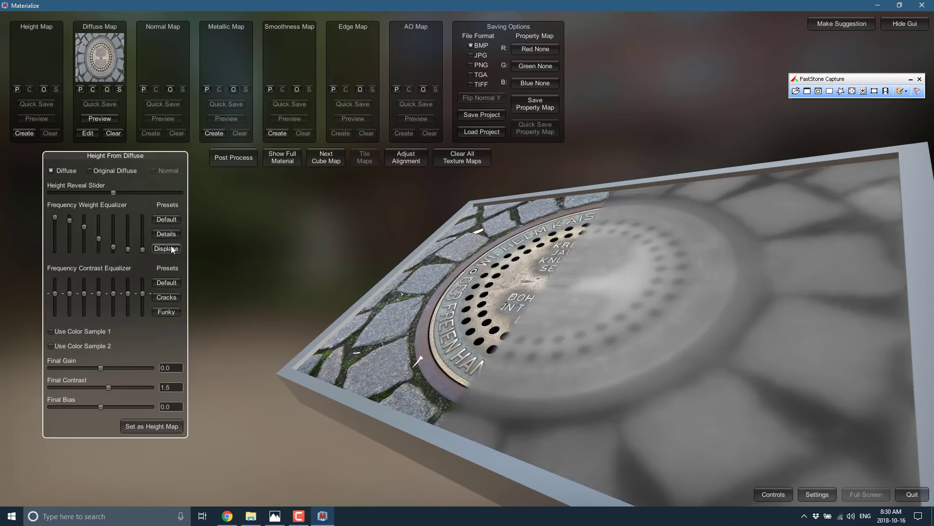
pyautogui.click(168, 219)
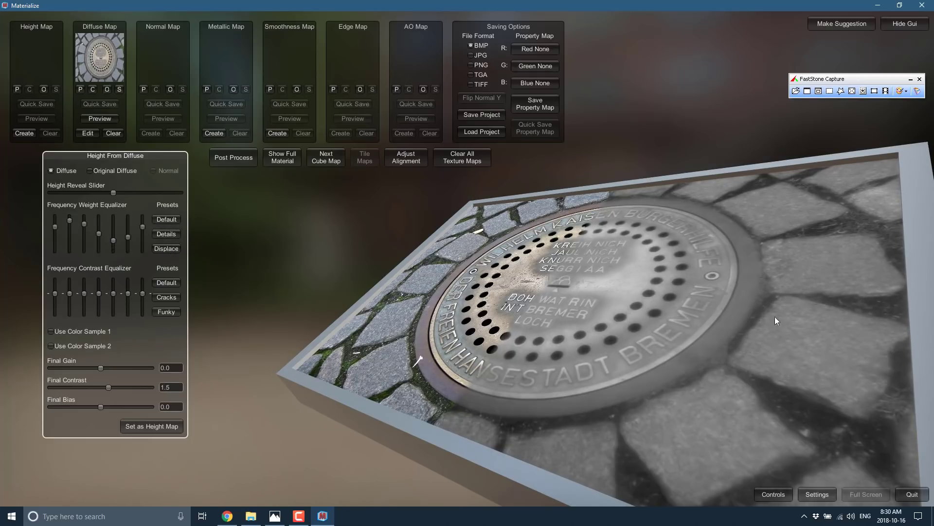
pyautogui.click(174, 248)
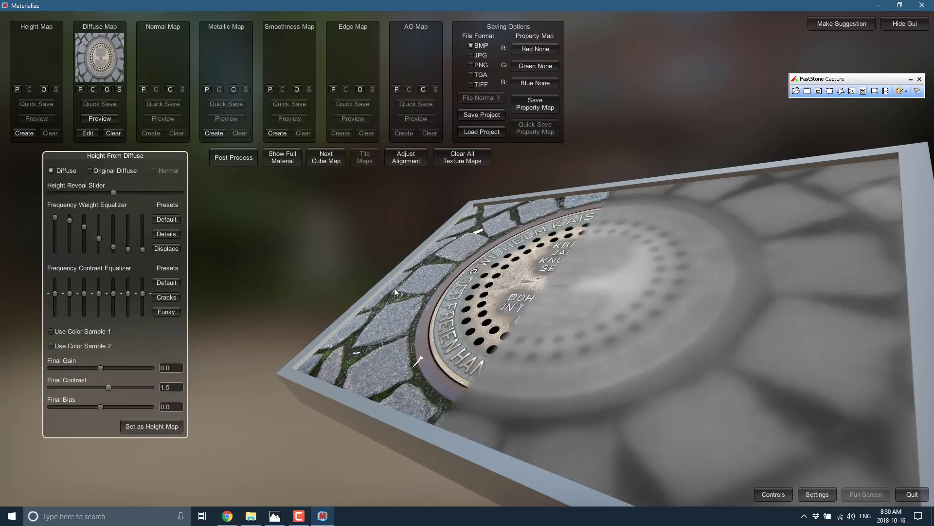
# - Set the height map's final contrast to 3.2307 and final bias to 0.2115, and apply the Details frequency weight preset
pyautogui.moveTo(108, 386); pyautogui.dragTo(117, 382)
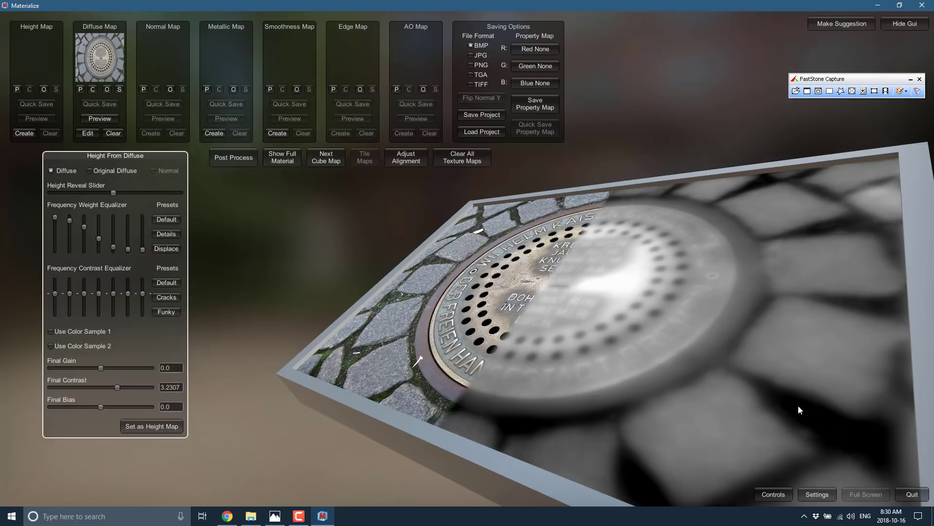
pyautogui.moveTo(103, 406)
pyautogui.mouseDown()
pyautogui.moveTo(118, 402)
pyautogui.moveTo(90, 405)
pyautogui.moveTo(112, 396)
pyautogui.mouseUp()
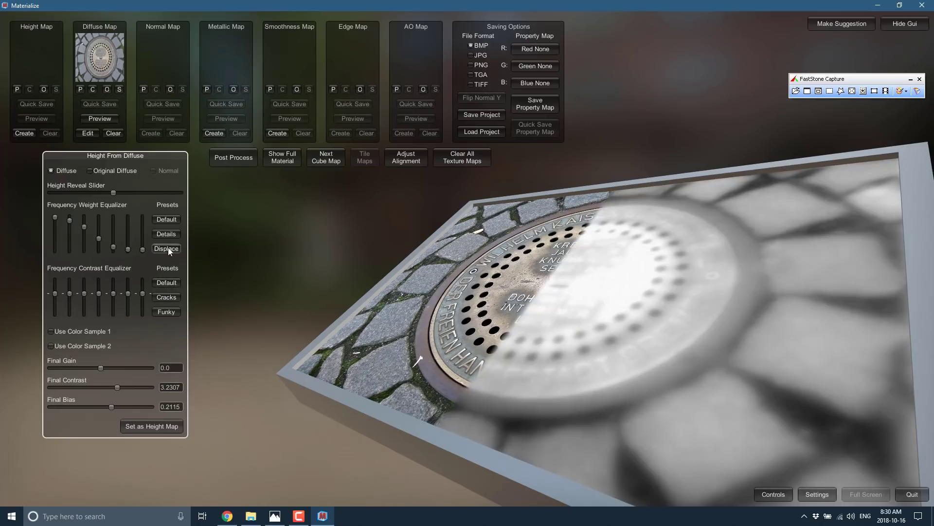
pyautogui.click(168, 233)
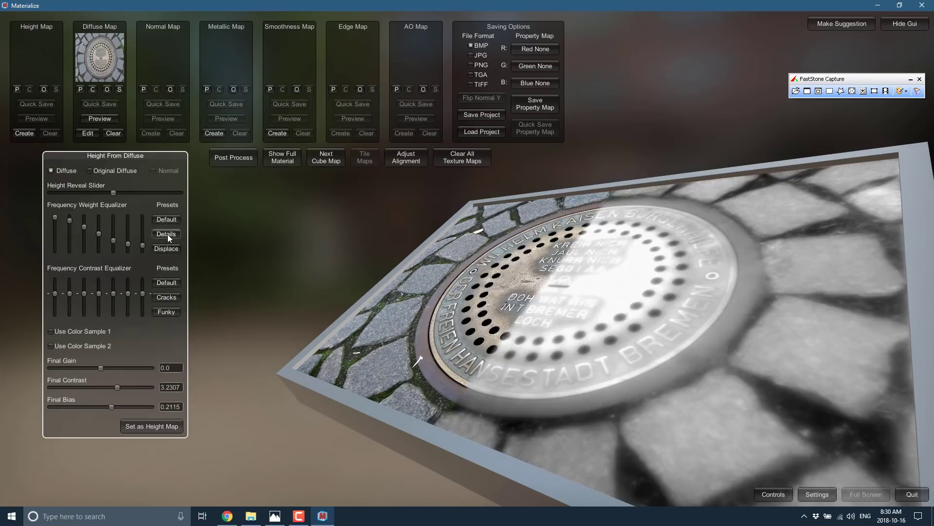
# - Apply the Displace frequency weight preset, set final gain to 0.1875, and set the height map for preview on the full material
pyautogui.click(167, 249)
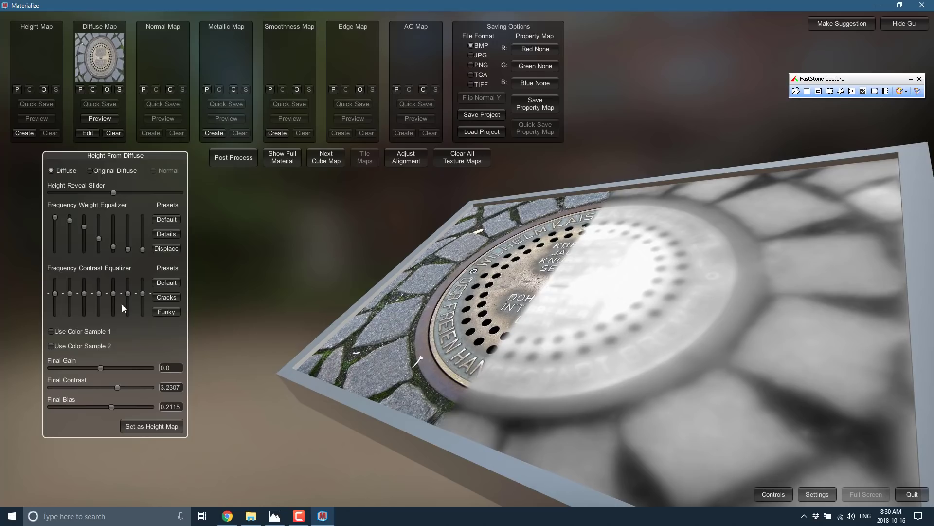
pyautogui.moveTo(100, 369); pyautogui.dragTo(121, 355)
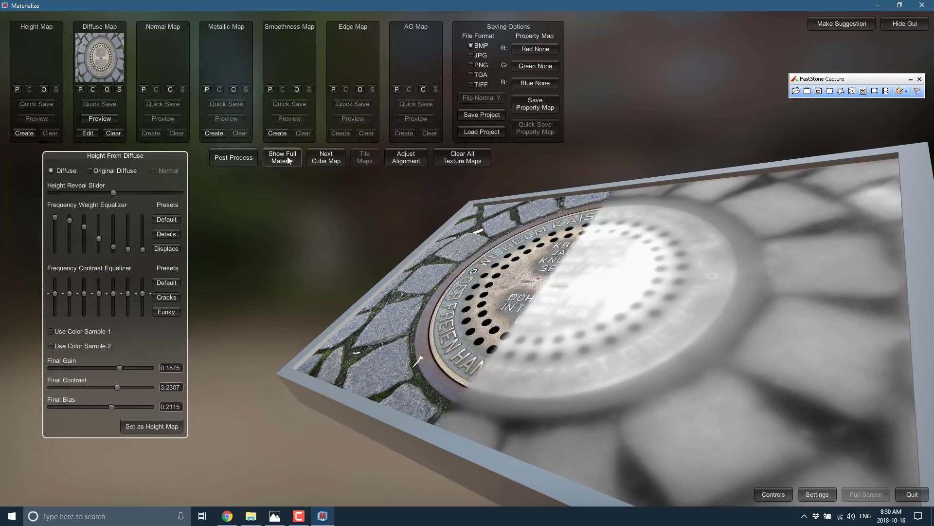
pyautogui.click(132, 427)
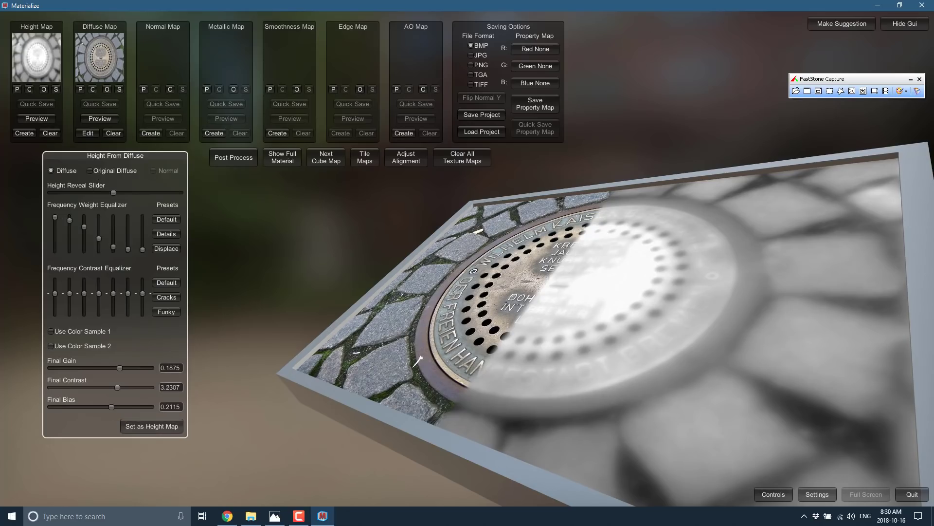
pyautogui.click(279, 154)
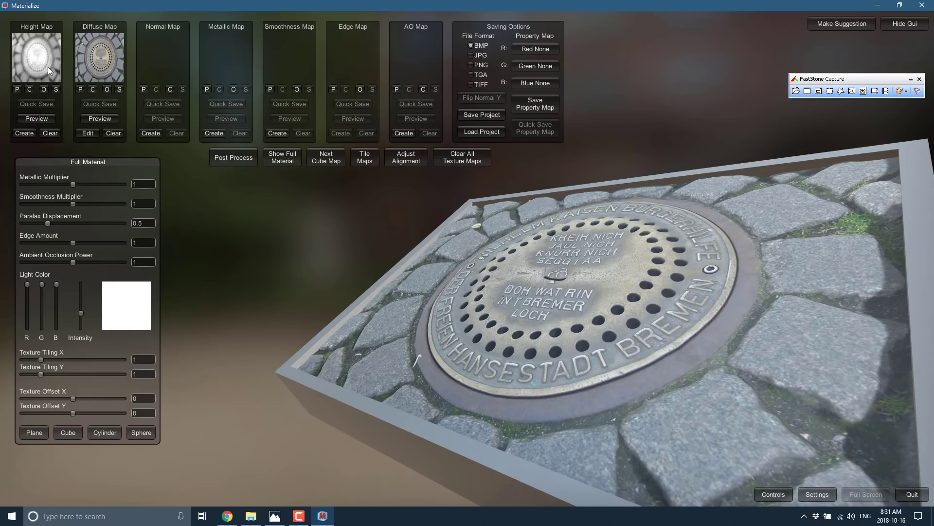
# - Clear and recreate the height map with the Details weight preset and final bias 0.3653, and inspect it on the full material
pyautogui.click(50, 134)
pyautogui.click(24, 133)
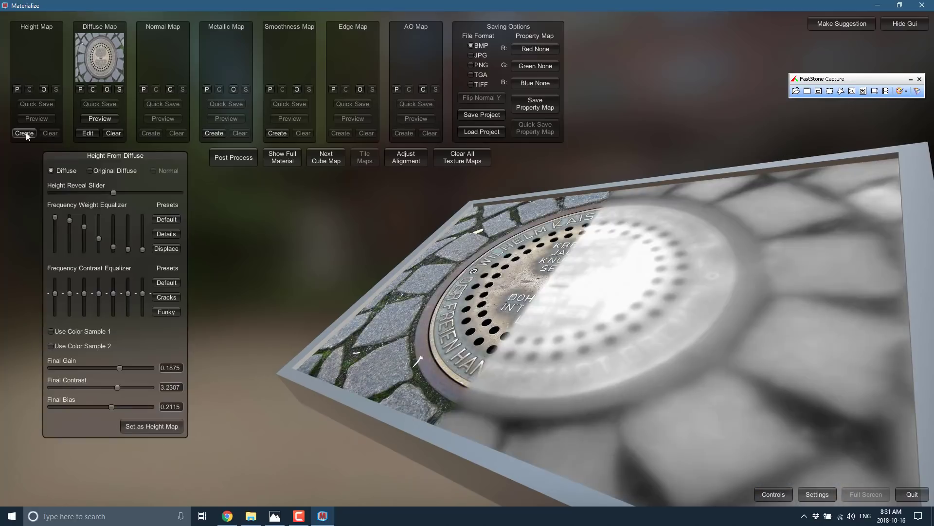
pyautogui.click(166, 248)
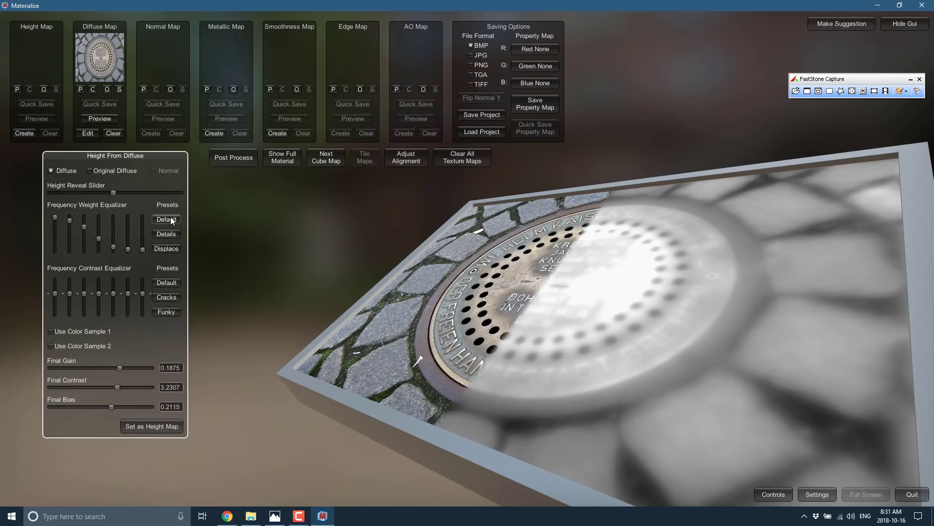
pyautogui.click(166, 234)
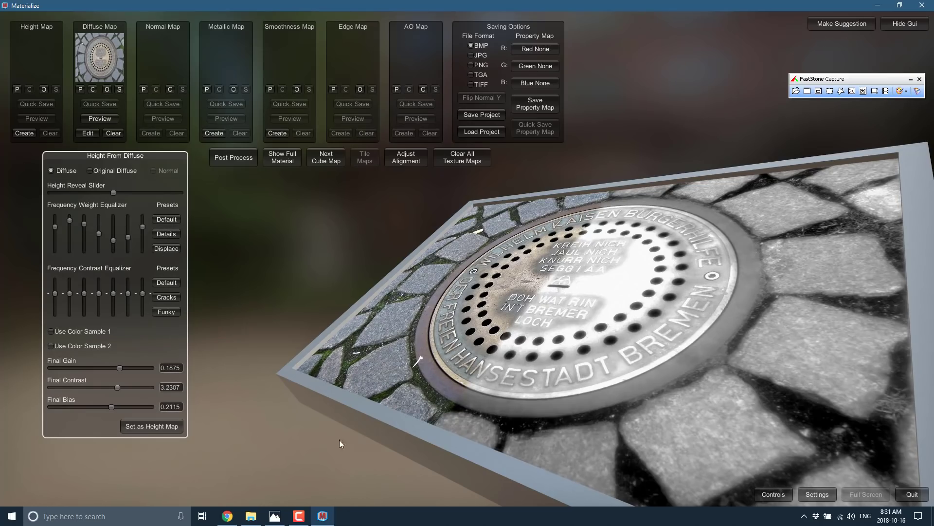
pyautogui.moveTo(111, 407)
pyautogui.mouseDown()
pyautogui.moveTo(124, 404)
pyautogui.moveTo(103, 406)
pyautogui.moveTo(117, 405)
pyautogui.mouseUp()
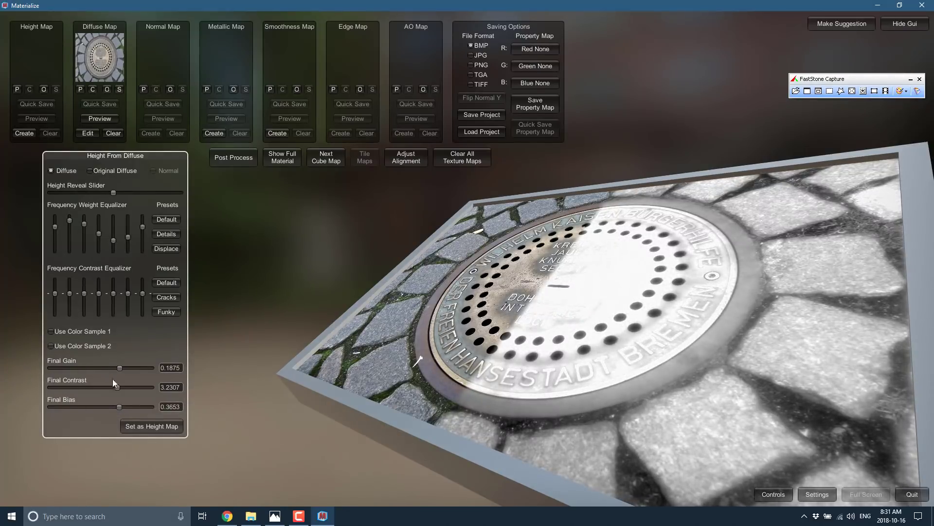
pyautogui.click(168, 428)
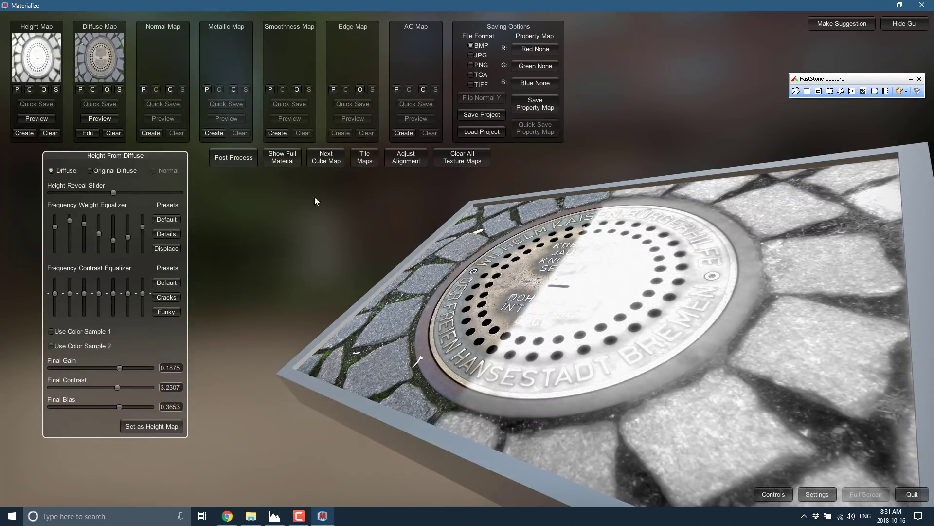
pyautogui.click(296, 160)
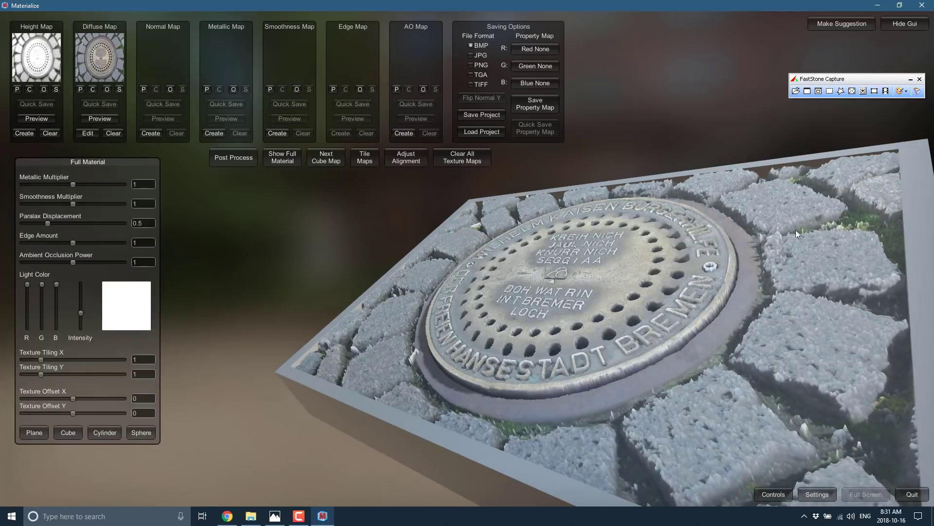
pyautogui.moveTo(746, 329)
pyautogui.mouseDown()
pyautogui.moveTo(687, 297)
pyautogui.moveTo(751, 308)
pyautogui.moveTo(757, 335)
pyautogui.mouseUp()
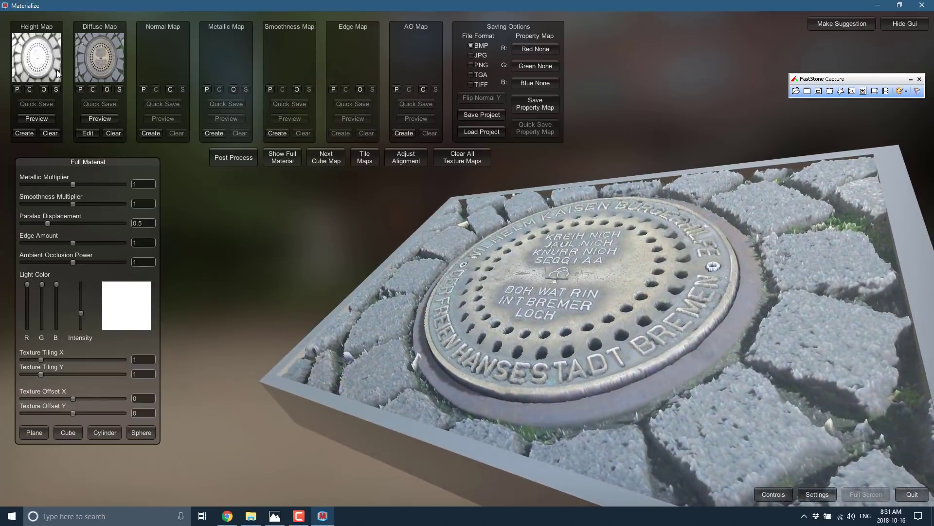
# - Replace the height map with one using the Displace weight preset and inspect the full material from several angles
pyautogui.click(50, 133)
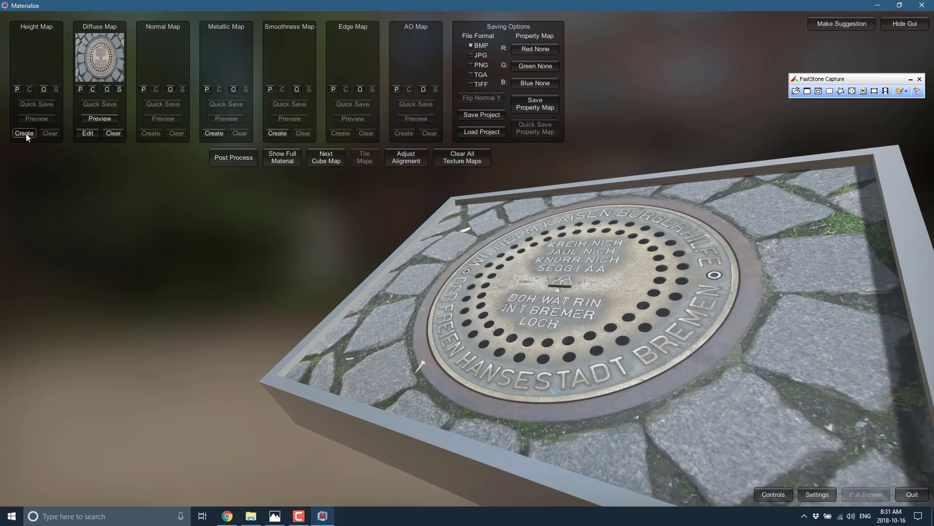
pyautogui.click(24, 133)
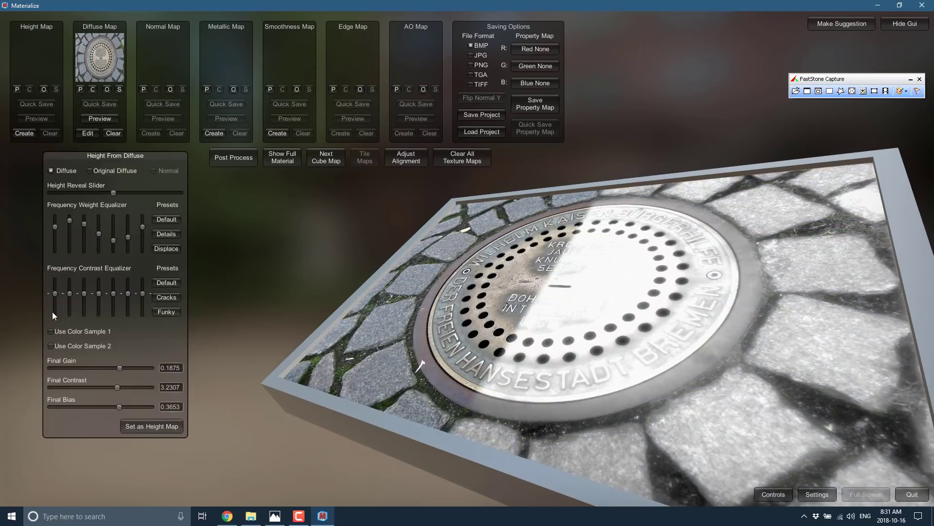
pyautogui.click(174, 248)
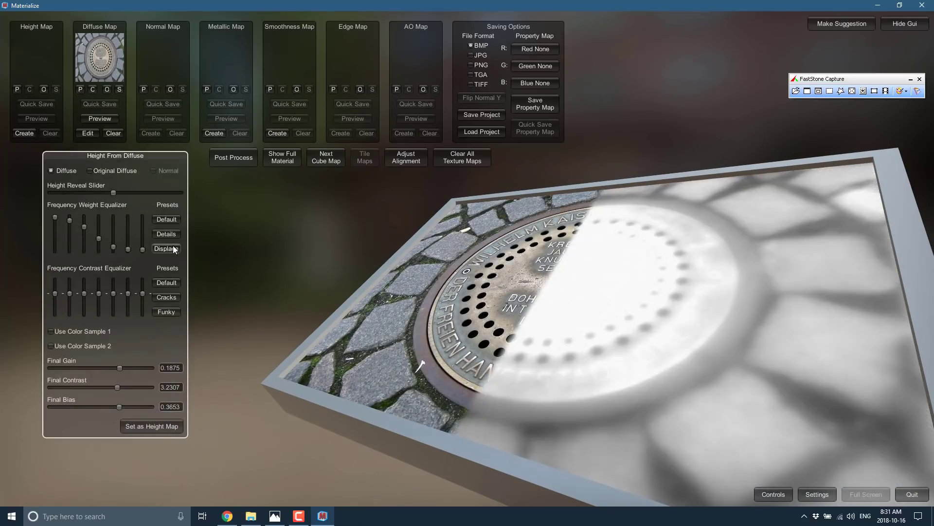
pyautogui.click(152, 431)
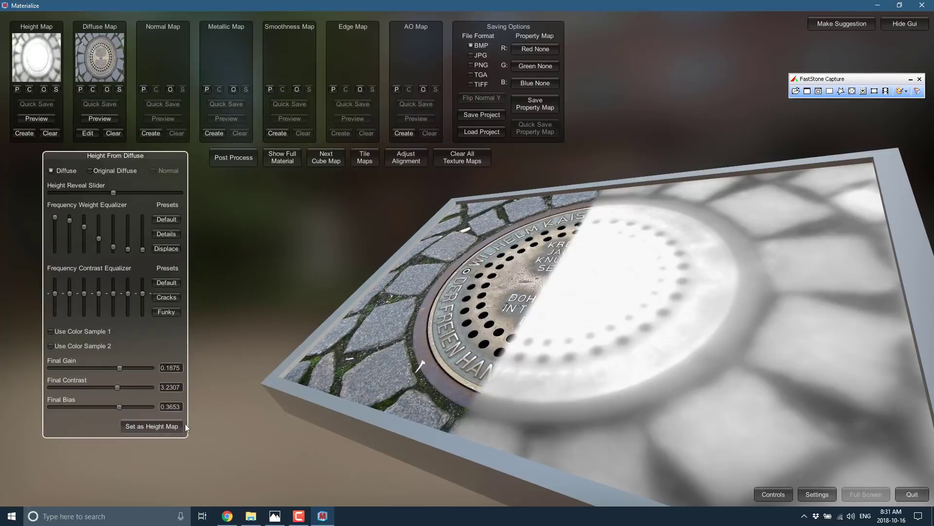
pyautogui.click(279, 159)
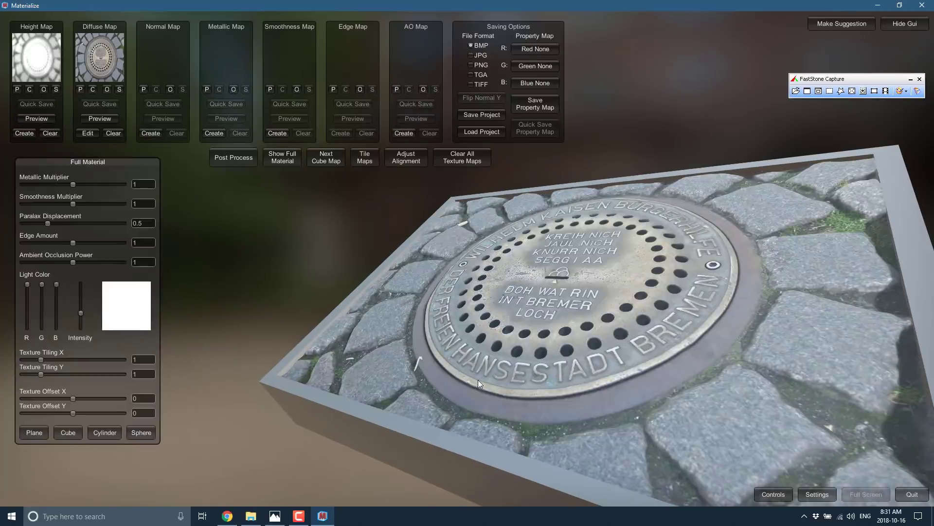
pyautogui.moveTo(478, 379); pyautogui.dragTo(474, 346, button='right')
pyautogui.moveTo(550, 325); pyautogui.dragTo(605, 346, button='right')
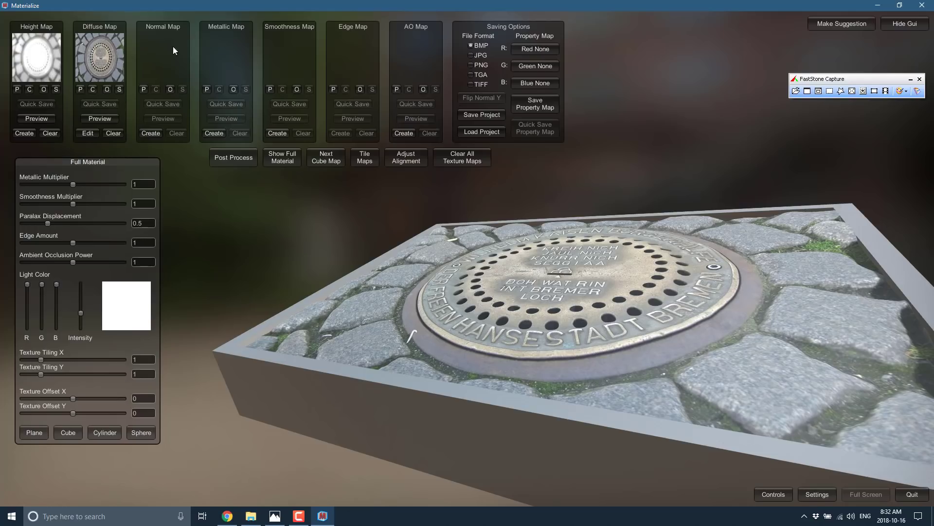
# - Start creating a normal map from the height map and compare the Crisp, Smooth and Mids presets, ending on Mids
pyautogui.click(148, 134)
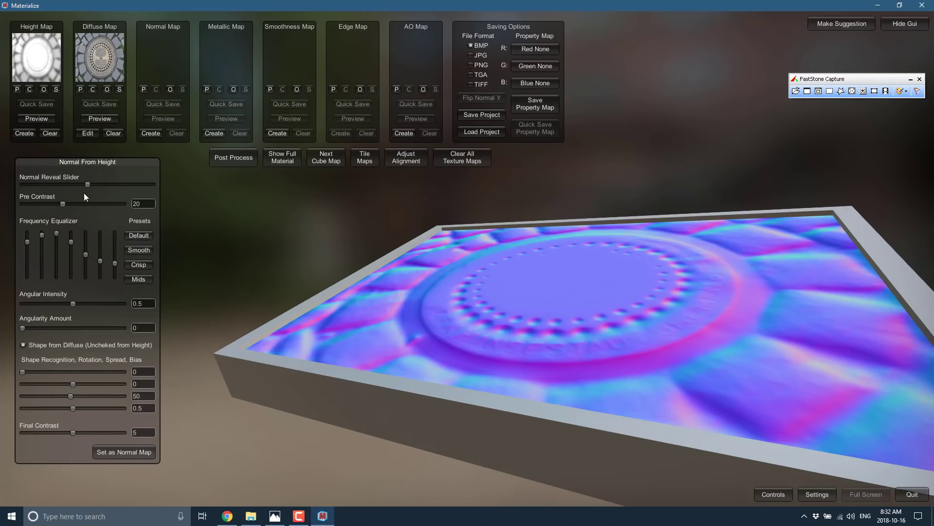
pyautogui.moveTo(84, 185); pyautogui.dragTo(53, 182)
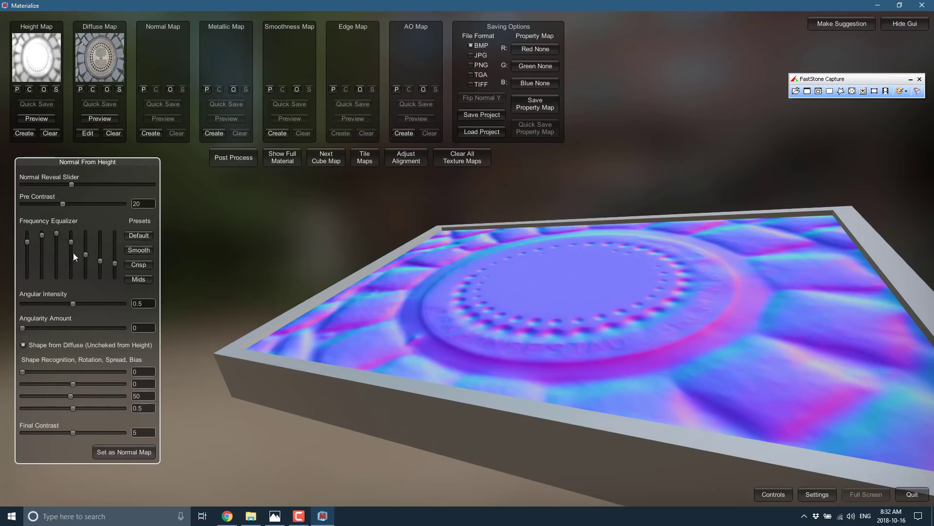
pyautogui.click(137, 264)
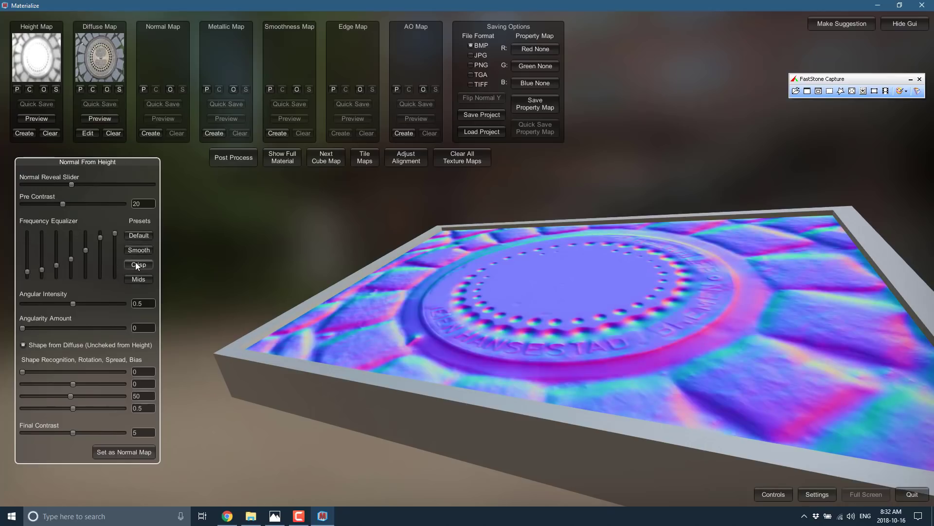
pyautogui.click(140, 251)
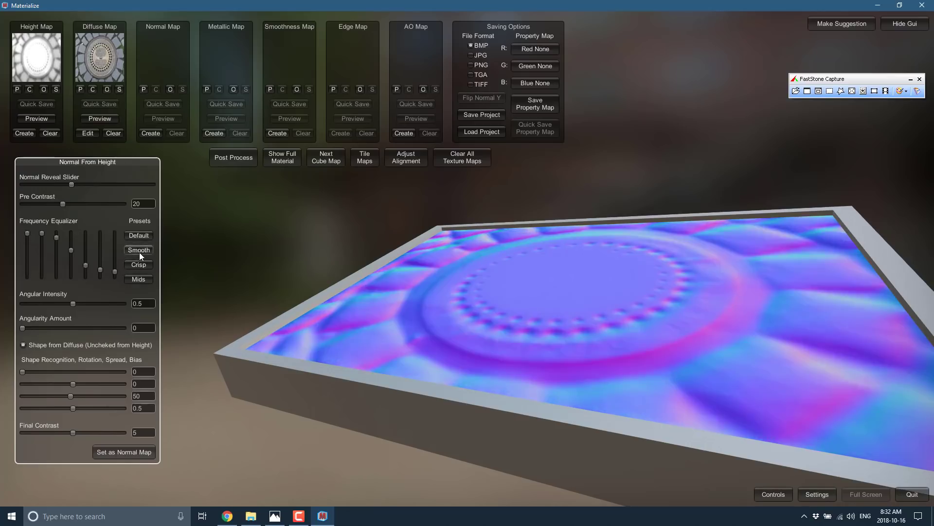
pyautogui.click(137, 279)
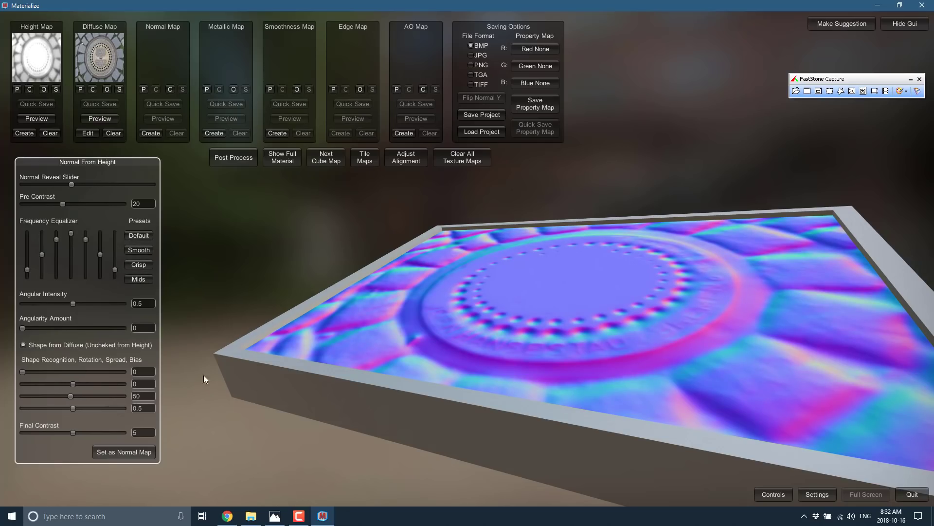
# - Set the normal map's final contrast to 2.4038, set it as the normal map, and view it on the full material
pyautogui.moveTo(77, 430); pyautogui.dragTo(46, 437)
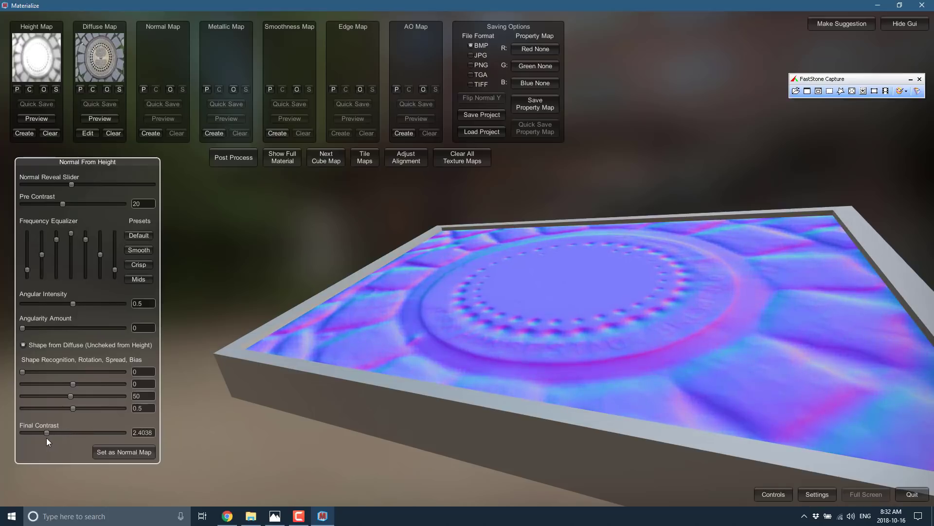
pyautogui.click(99, 452)
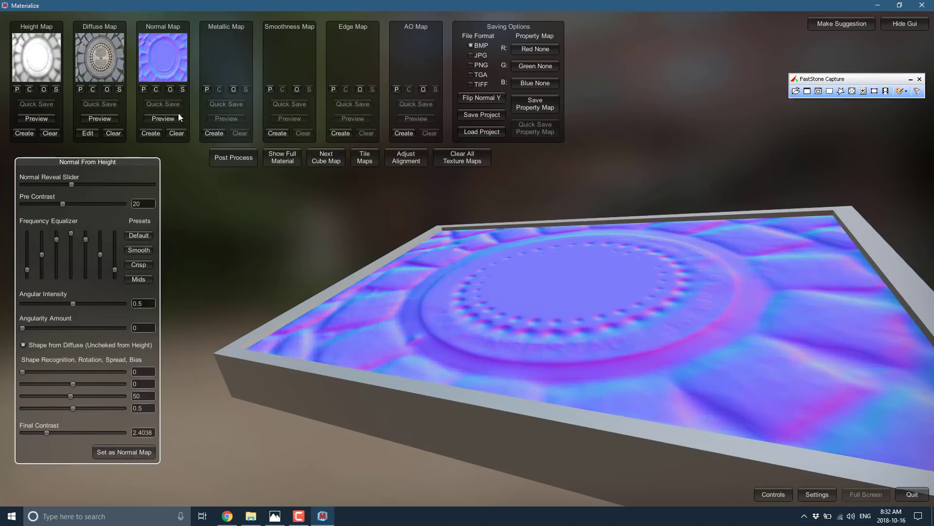
pyautogui.click(293, 159)
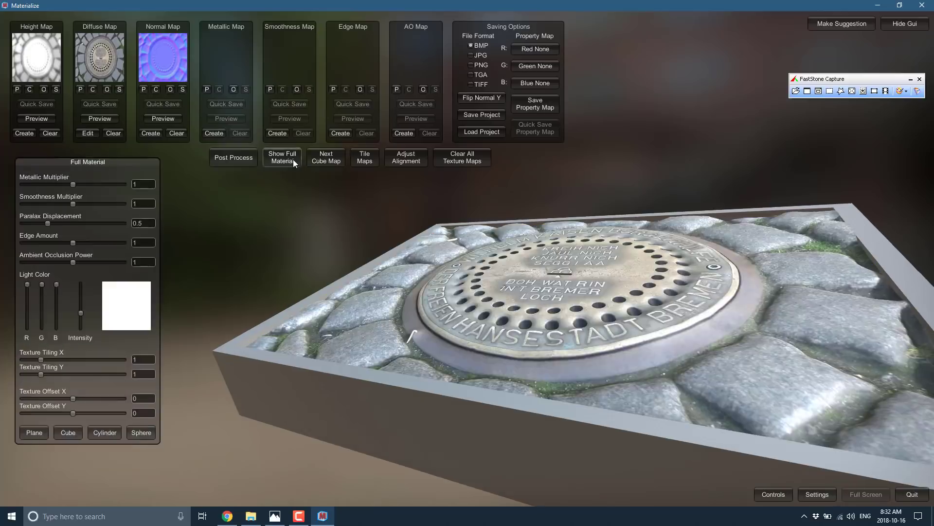
pyautogui.moveTo(615, 299); pyautogui.dragTo(582, 272)
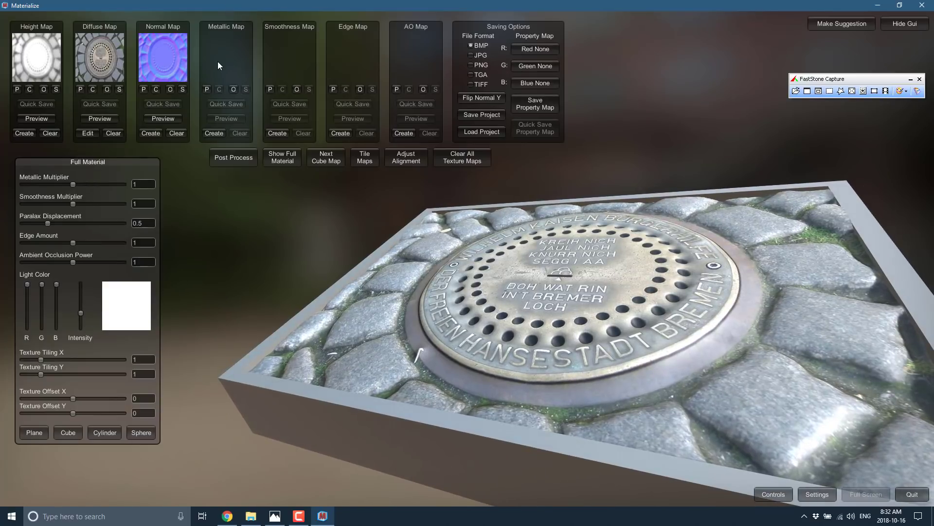
# - Start a metallic map from the original diffuse with blur size 16, sampling the metal color from the manhole cover
pyautogui.click(220, 134)
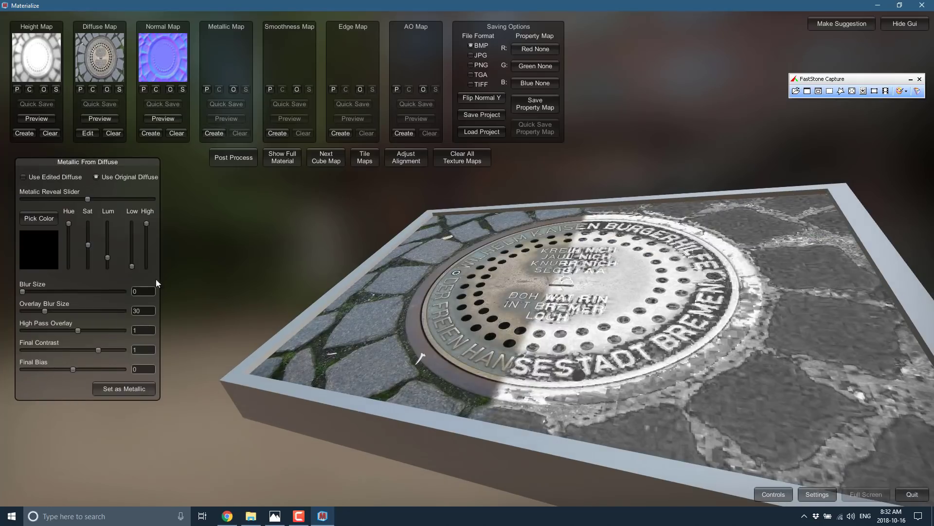
pyautogui.moveTo(22, 291); pyautogui.dragTo(38, 290)
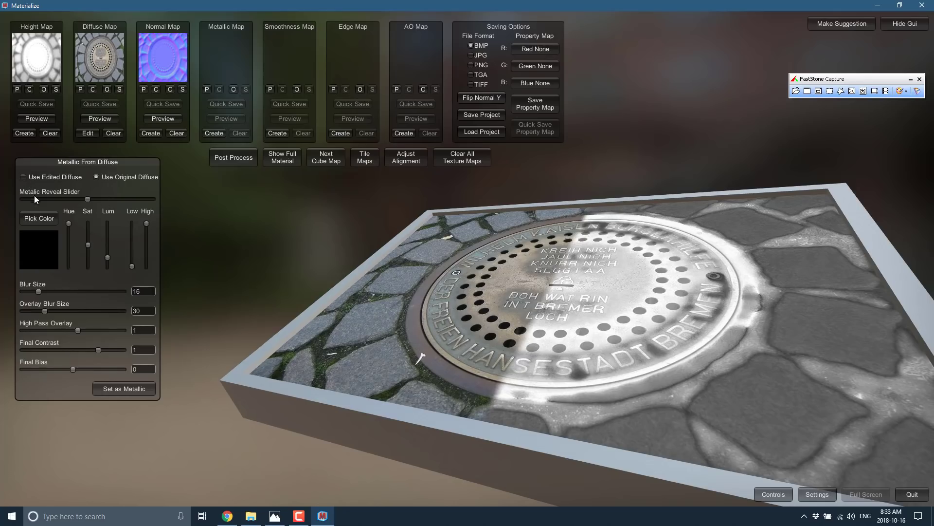
pyautogui.click(49, 223)
pyautogui.click(623, 284)
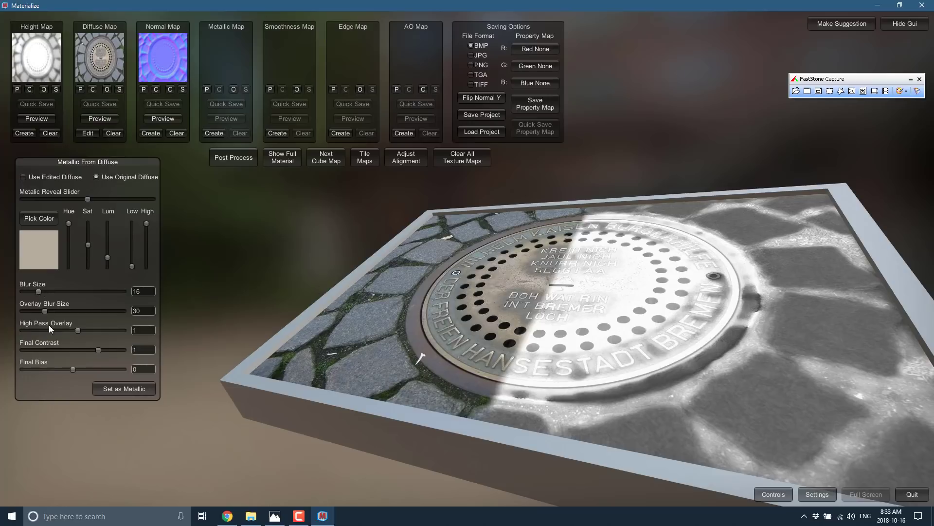
# - Set the metallic map's final contrast to 1.5961, set it as the metallic map, and preview the full material
pyautogui.moveTo(97, 350)
pyautogui.mouseDown()
pyautogui.moveTo(57, 352)
pyautogui.moveTo(112, 348)
pyautogui.mouseUp()
pyautogui.click(139, 388)
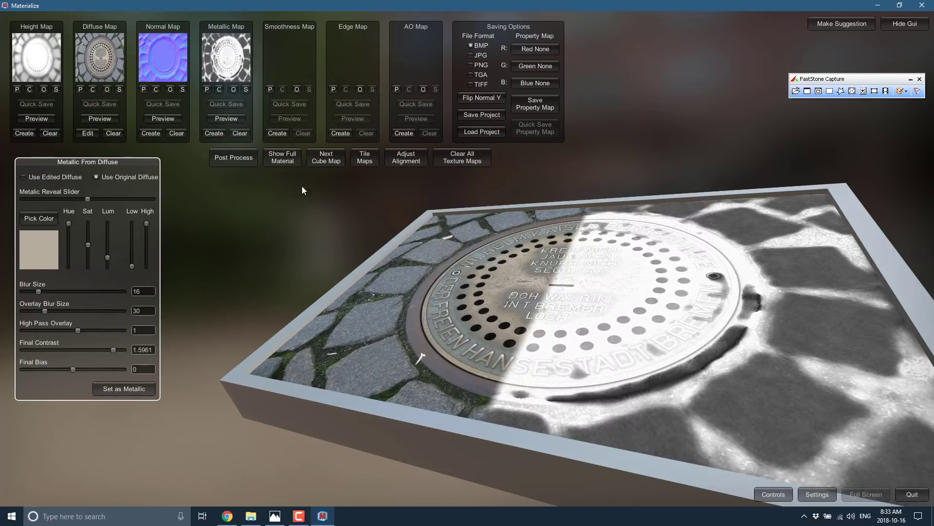
pyautogui.click(243, 163)
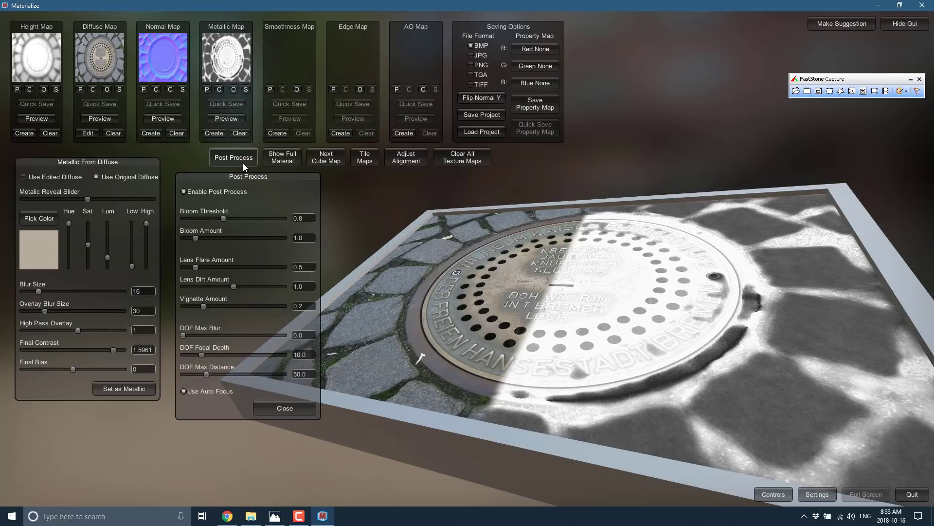
pyautogui.click(282, 157)
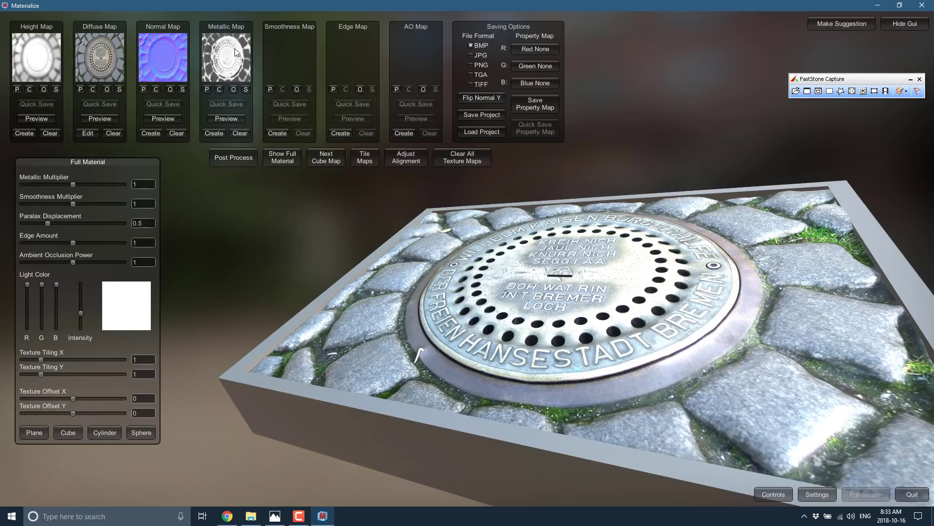
# - Create a smoothness map from the original diffuse with the default settings and set it as the smoothness map
pyautogui.click(277, 132)
pyautogui.click(71, 384)
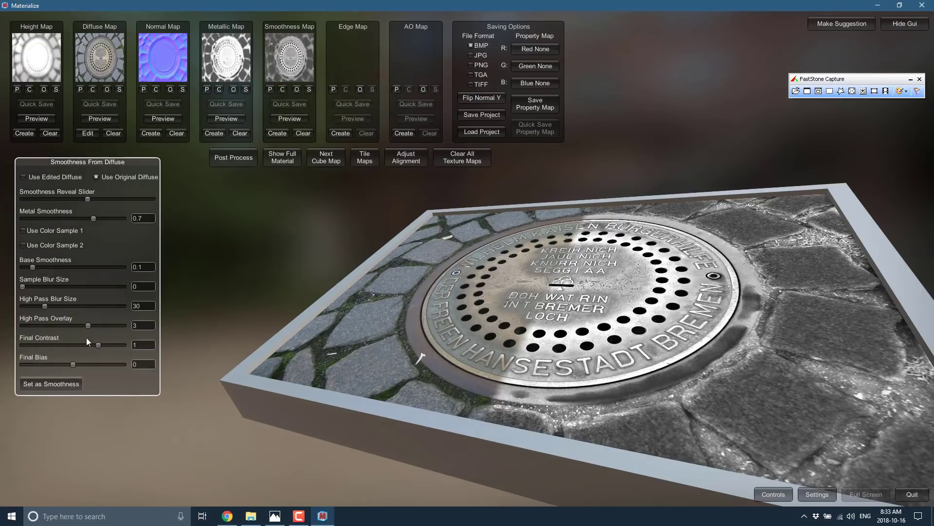
# - Create an edge map from the normal map with the Tight preset and set it as the edge map
pyautogui.click(340, 132)
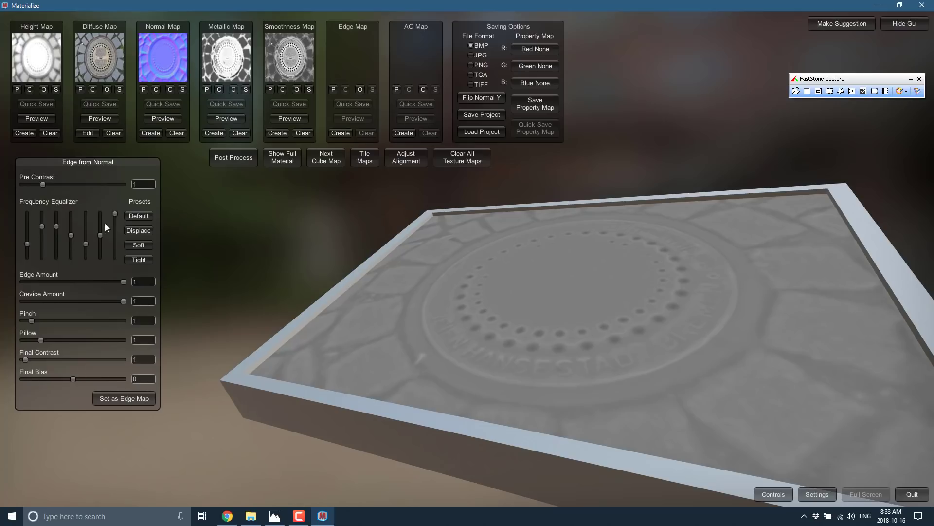
pyautogui.click(144, 232)
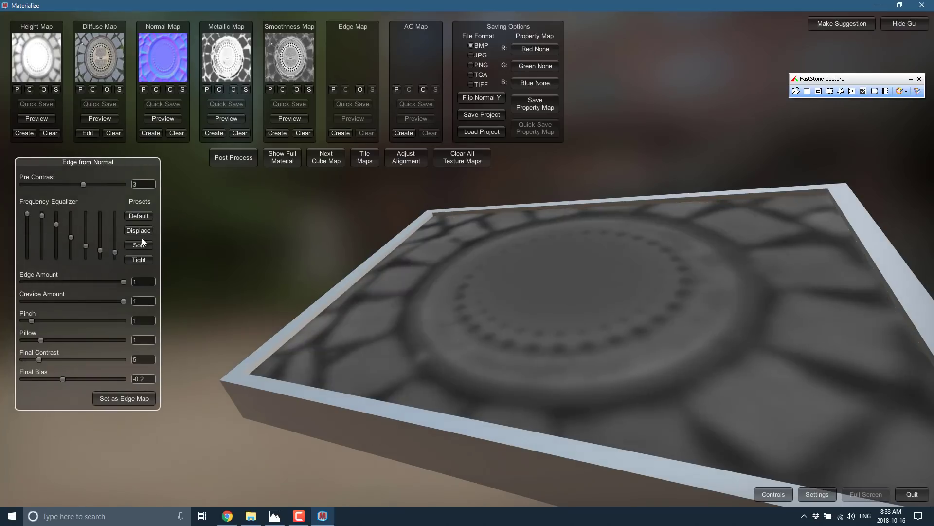
pyautogui.click(142, 260)
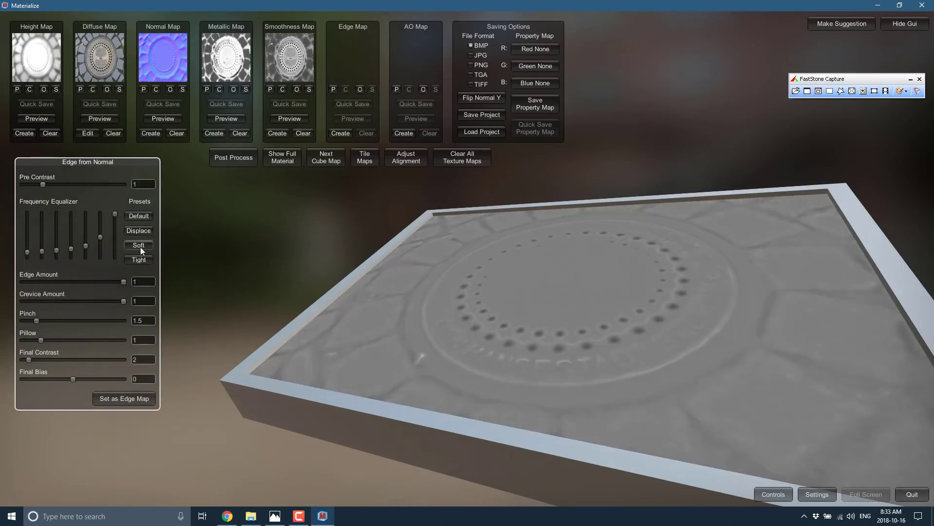
pyautogui.click(110, 394)
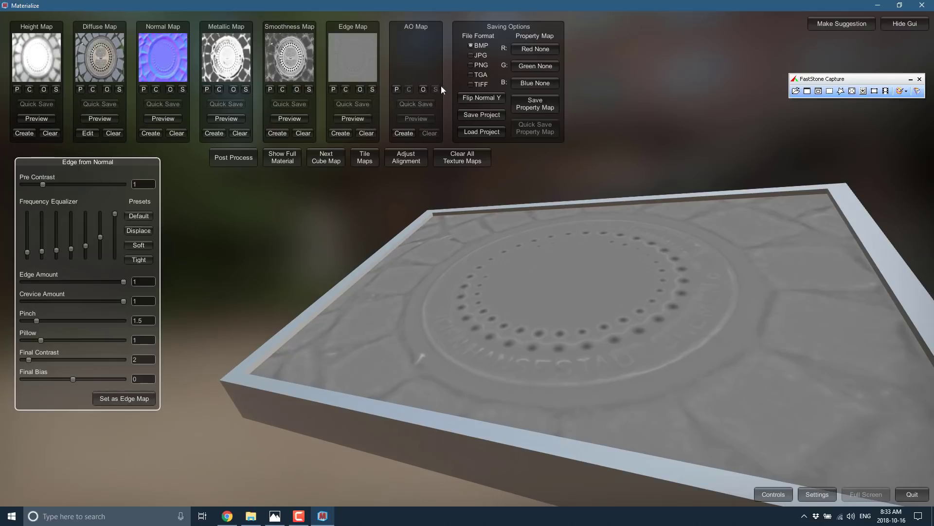
# - Create an AO map with pixel spread 59.086, pixel depth 48.307, normal/depth blend 0.7596 and AO power 0.9524, and set it as the AO map
pyautogui.click(402, 134)
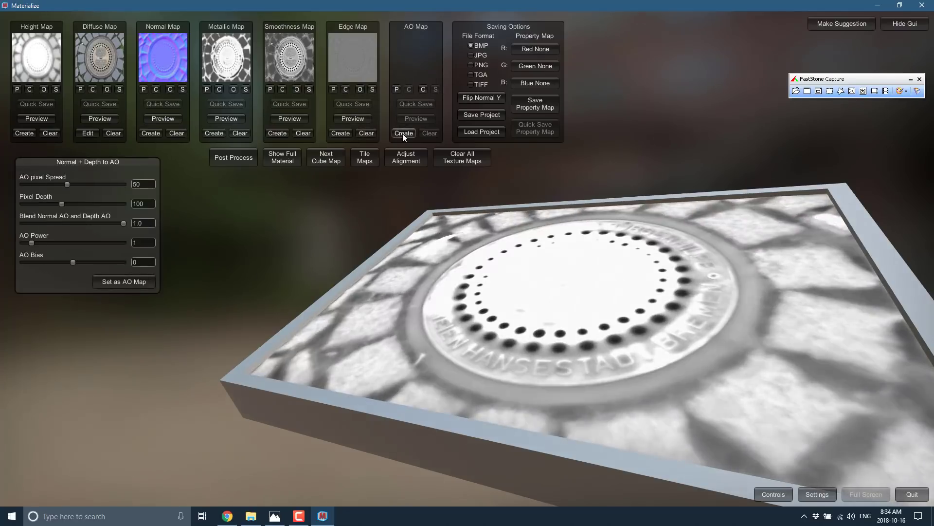
pyautogui.moveTo(32, 242)
pyautogui.mouseDown()
pyautogui.moveTo(51, 244)
pyautogui.moveTo(31, 243)
pyautogui.mouseUp()
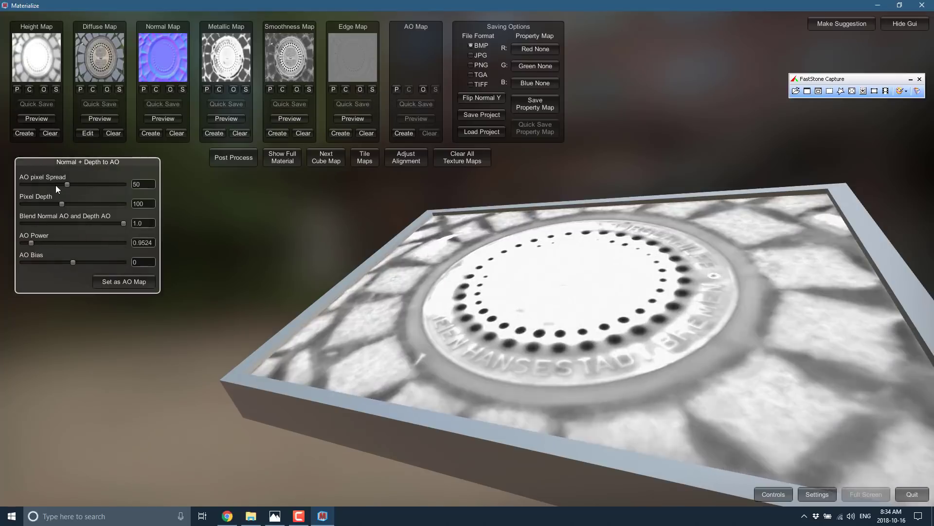
pyautogui.moveTo(68, 184)
pyautogui.mouseDown()
pyautogui.moveTo(87, 186)
pyautogui.moveTo(77, 185)
pyautogui.moveTo(74, 204)
pyautogui.moveTo(39, 206)
pyautogui.mouseUp()
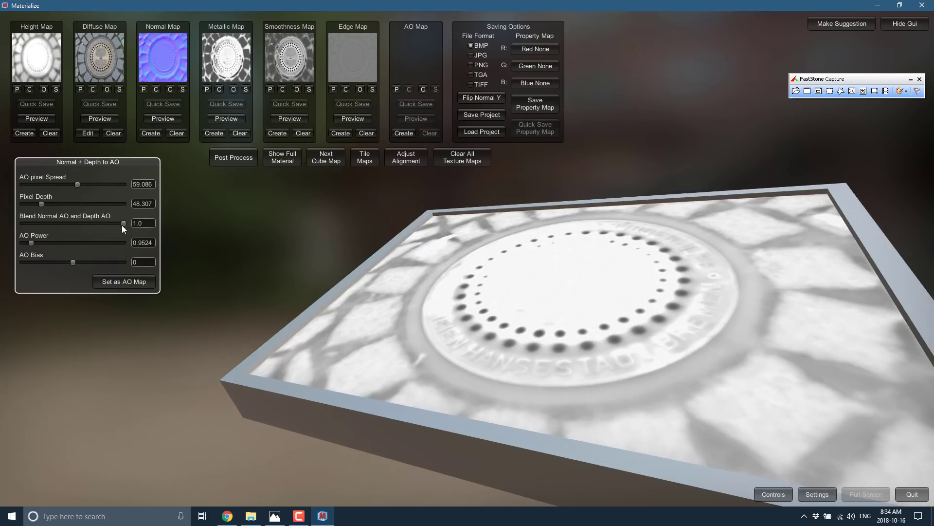
pyautogui.moveTo(126, 225)
pyautogui.mouseDown()
pyautogui.moveTo(108, 222)
pyautogui.moveTo(132, 232)
pyautogui.moveTo(74, 233)
pyautogui.moveTo(109, 228)
pyautogui.mouseUp()
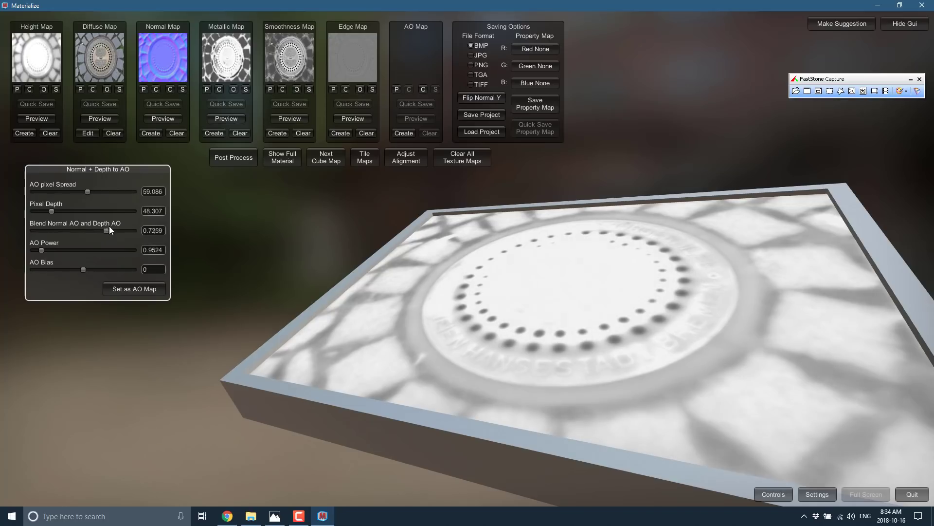
pyautogui.click(120, 292)
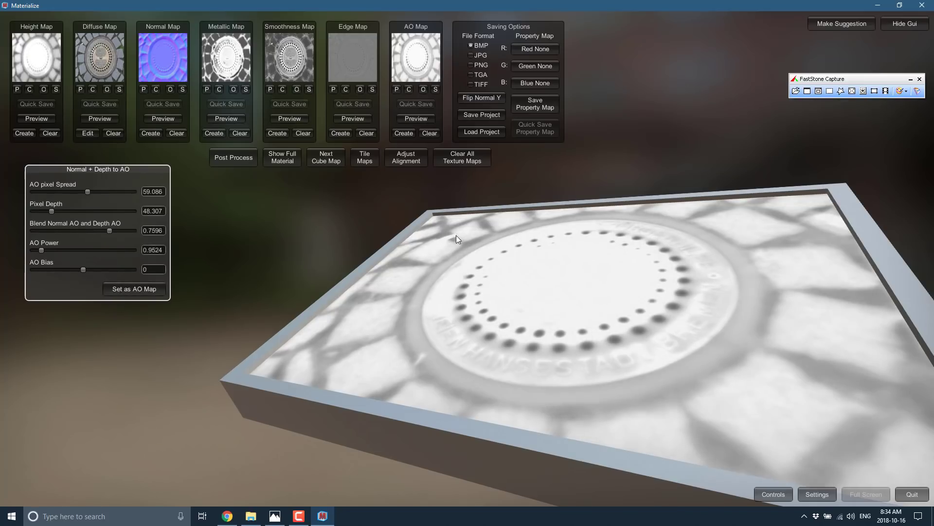
# - Show the full material with all maps applied and examine the manhole cover from several angles
pyautogui.click(282, 157)
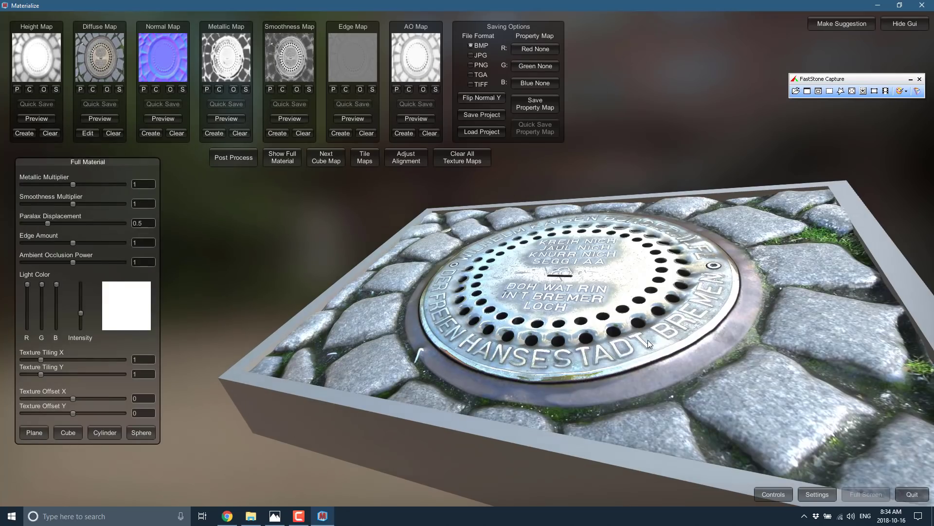
pyautogui.moveTo(647, 340); pyautogui.dragTo(464, 251)
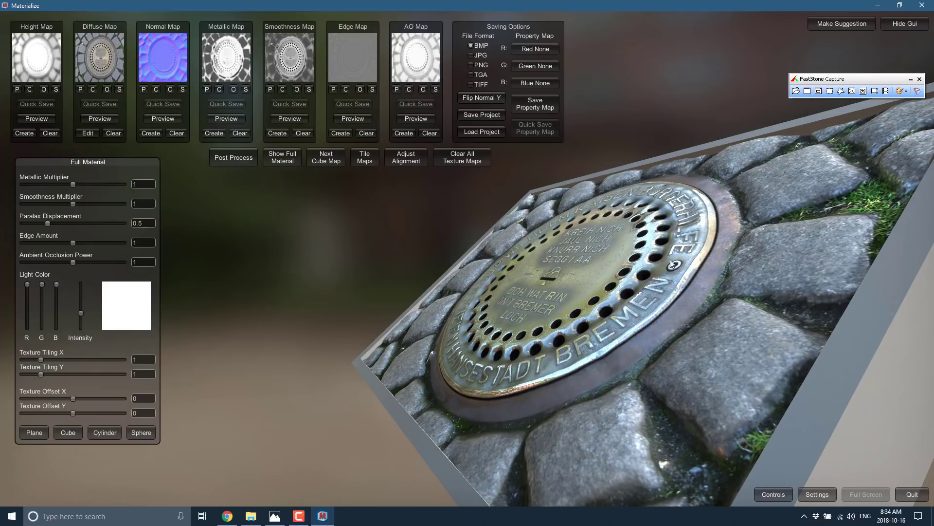
pyautogui.moveTo(732, 172); pyautogui.dragTo(703, 234)
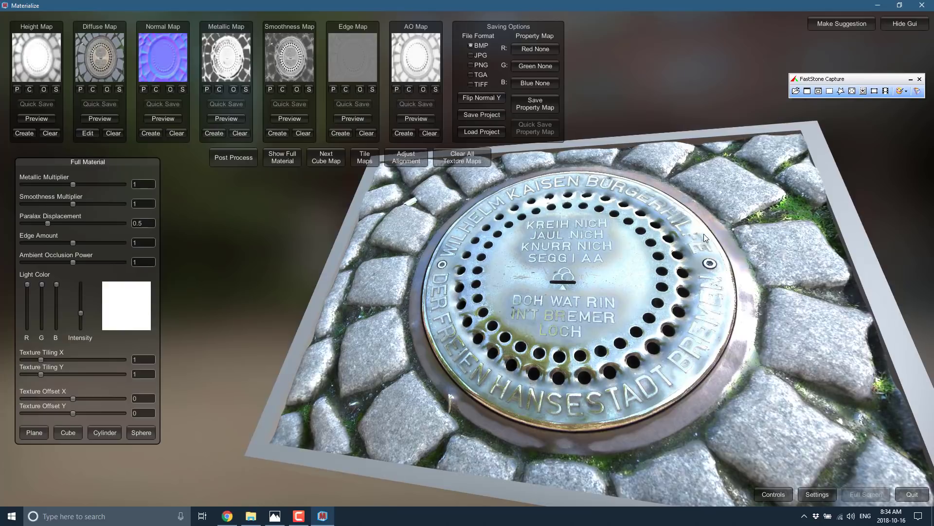
# - Set the post-process bloom threshold to 1.0596 and bloom amount to 3.8461, and check the effect on the material
pyautogui.click(218, 159)
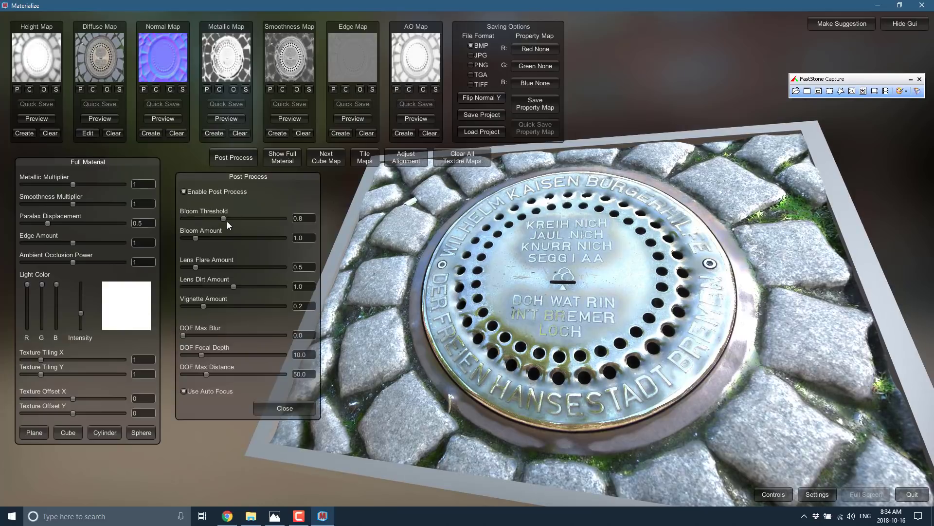
pyautogui.moveTo(223, 219); pyautogui.dragTo(231, 238)
pyautogui.moveTo(341, 316); pyautogui.dragTo(498, 360, button='right')
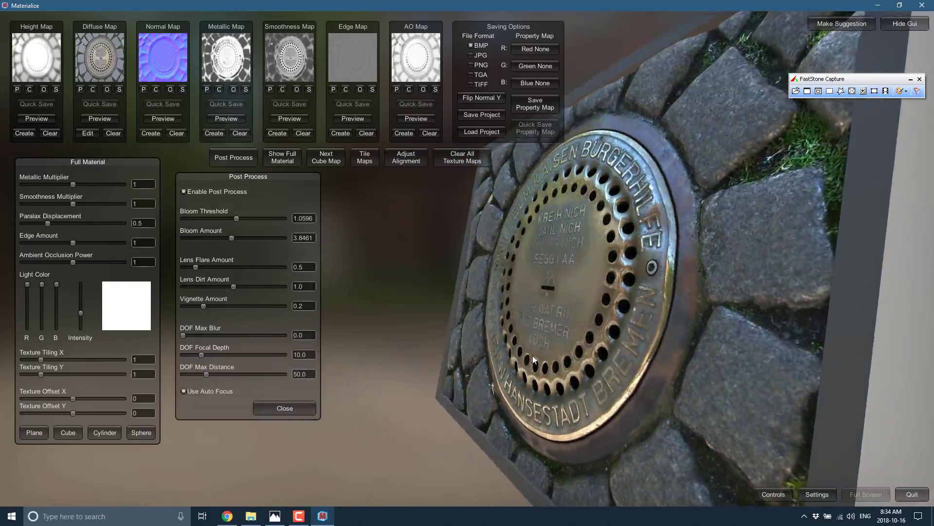
pyautogui.moveTo(534, 360); pyautogui.dragTo(399, 348)
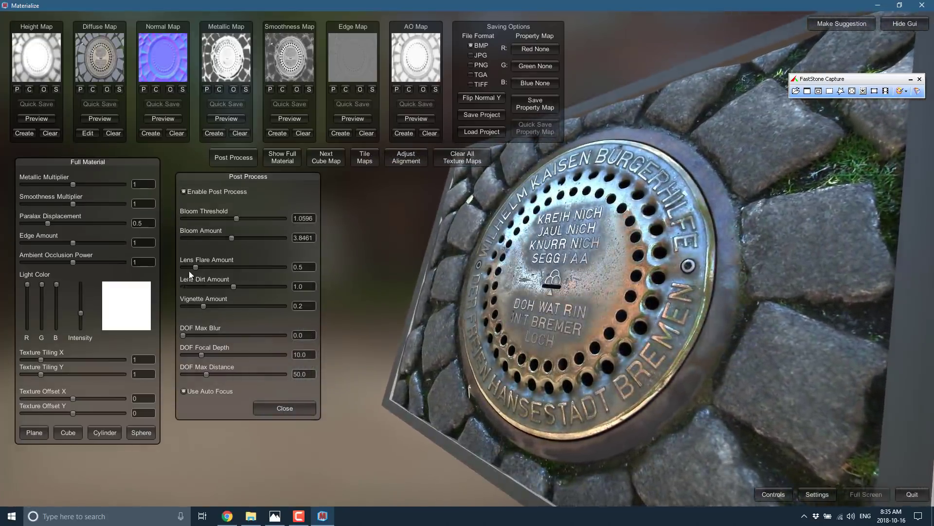
# - Set the post-process lens flare amount to 2.8269 and vignette amount to 0.575, and close the post-process settings
pyautogui.moveTo(194, 267); pyautogui.dragTo(253, 263)
pyautogui.moveTo(211, 306); pyautogui.dragTo(241, 308)
pyautogui.moveTo(565, 321); pyautogui.dragTo(639, 254)
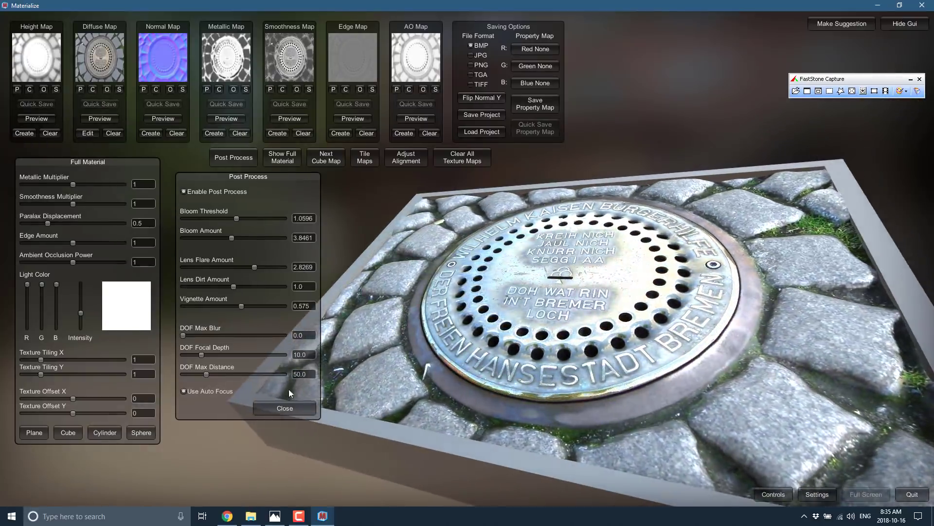
pyautogui.click(285, 408)
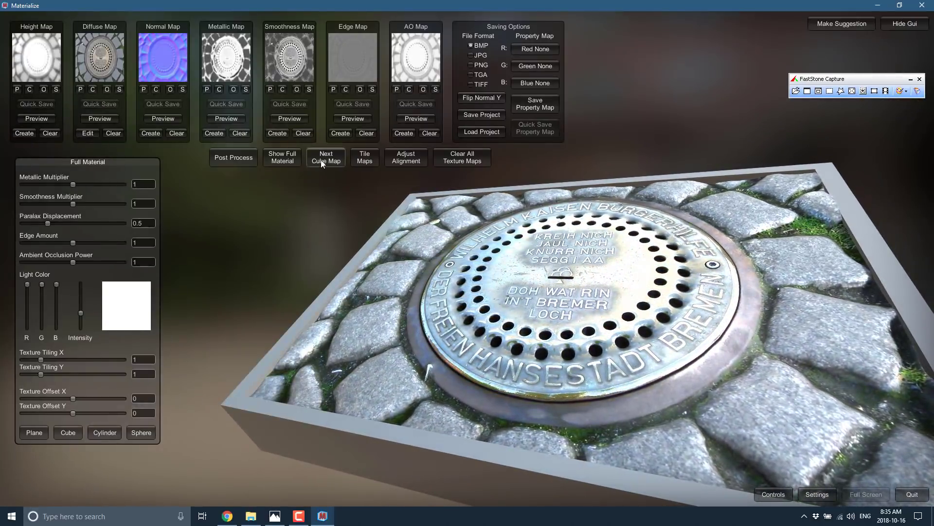
# - Try tiling the maps with overlap X 0.6711, overlap Y 0.7 and texture tiling 2.7432, and try the splat technique without applying either
pyautogui.click(360, 156)
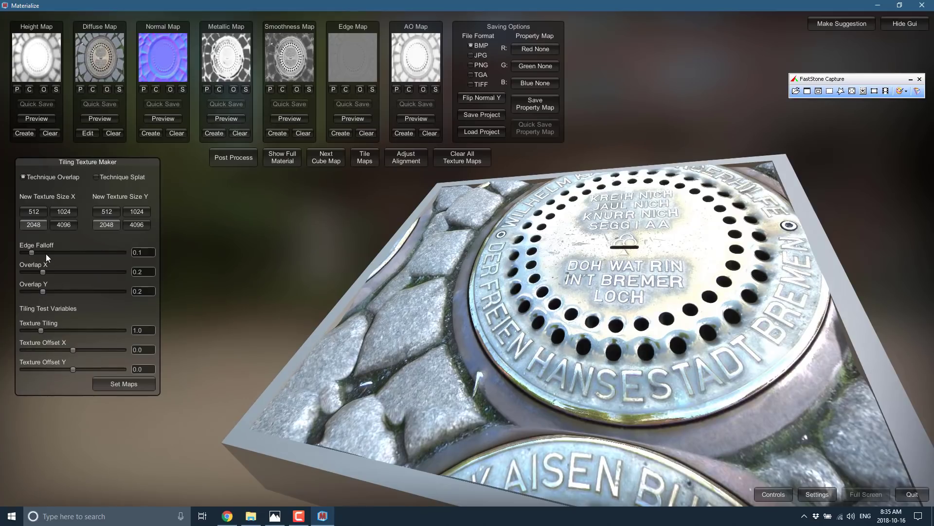
pyautogui.moveTo(33, 254); pyautogui.dragTo(94, 273)
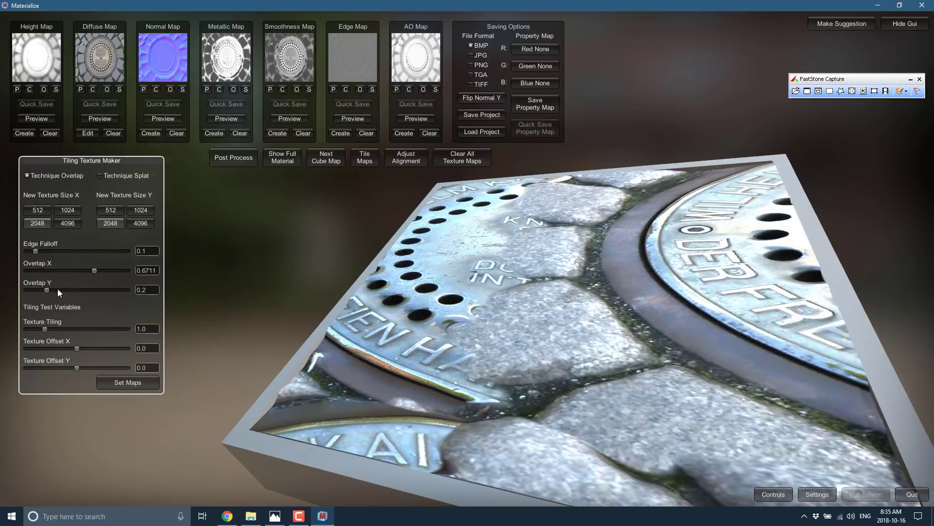
pyautogui.moveTo(48, 291); pyautogui.dragTo(126, 290)
pyautogui.moveTo(76, 329); pyautogui.dragTo(113, 325)
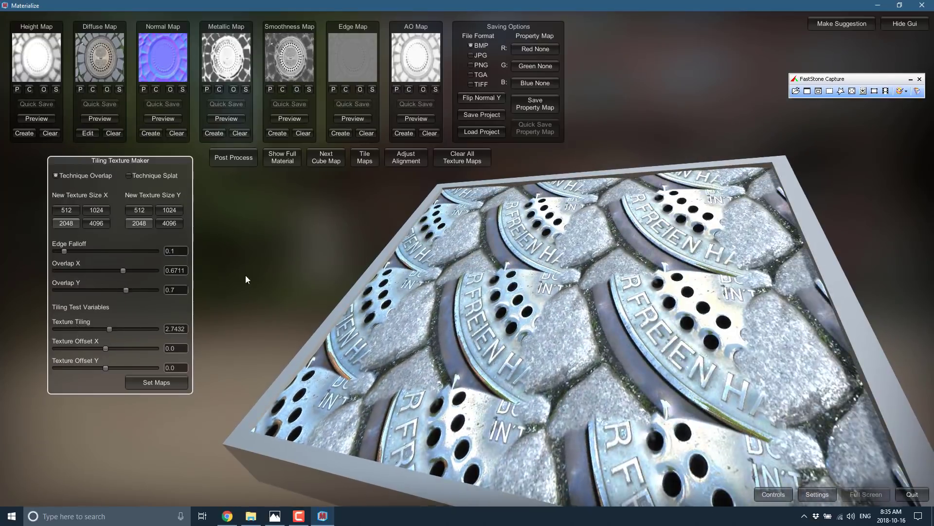
pyautogui.click(129, 176)
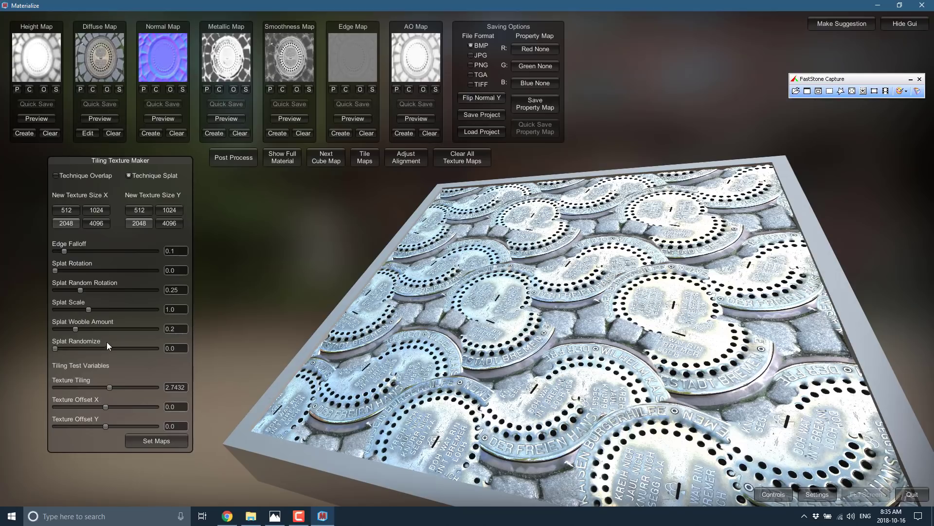
pyautogui.click(299, 161)
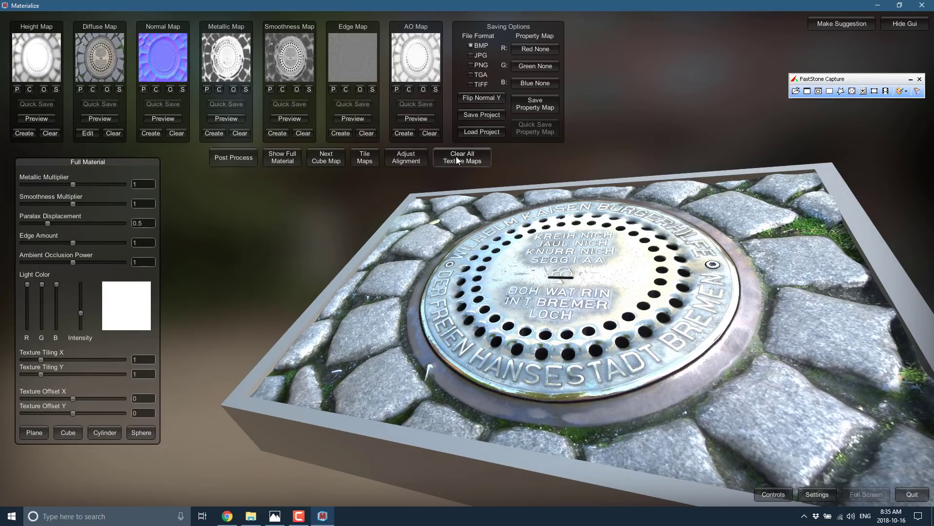
# - Choose PNG as the file format and save the project to the Desktop as manholecover
pyautogui.scroll(10, 553, 290)
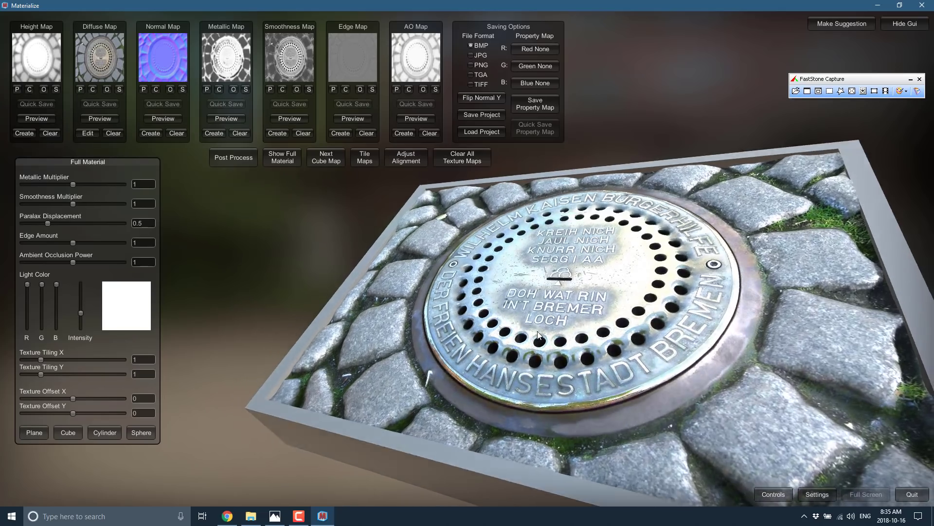
pyautogui.scroll(-10, 423, 330)
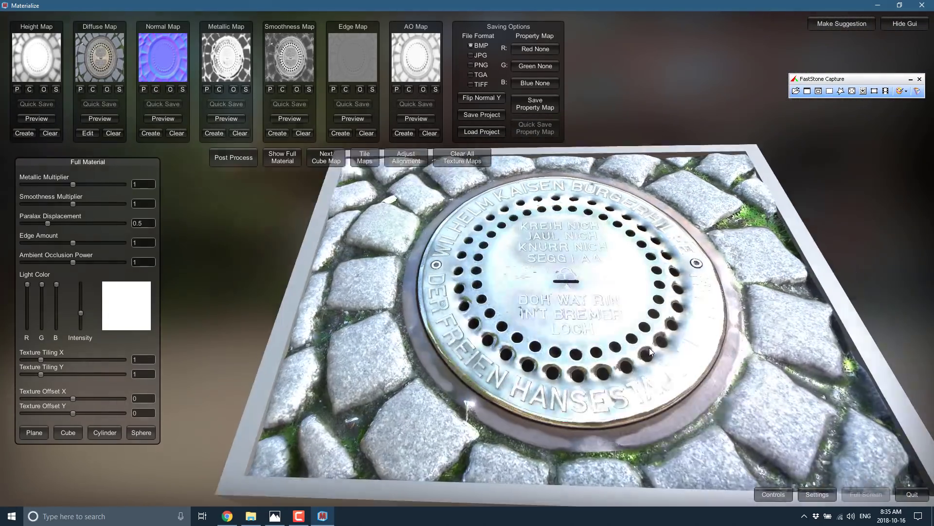
pyautogui.moveTo(649, 347); pyautogui.dragTo(522, 308, button='right')
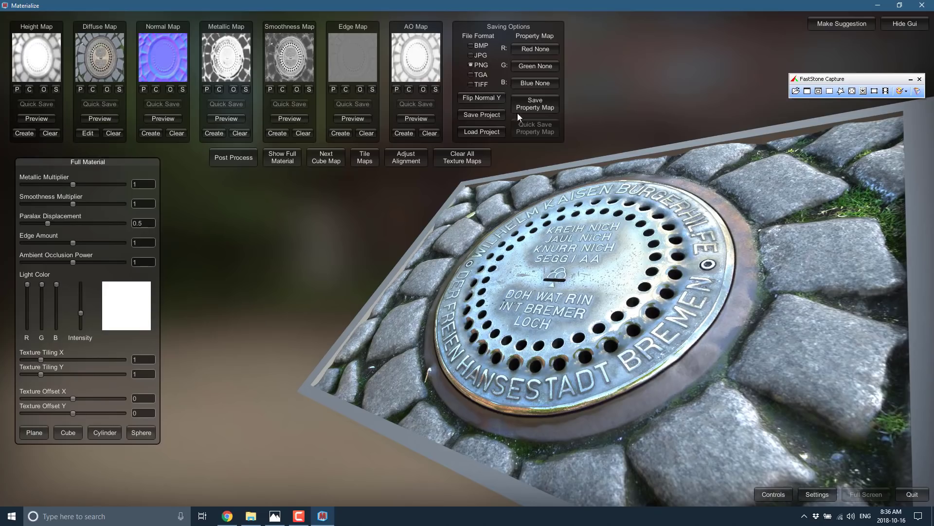
pyautogui.click(487, 116)
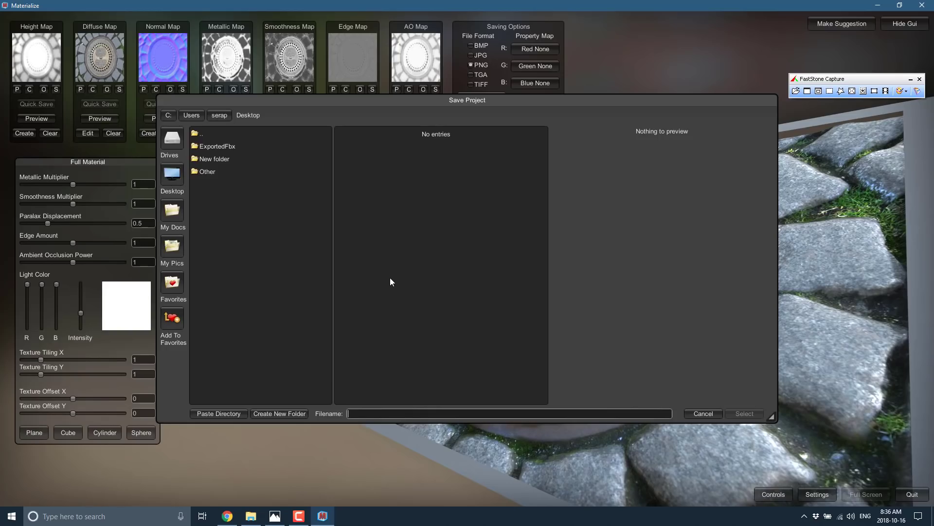
pyautogui.write('manholecover')
pyautogui.press('Return')
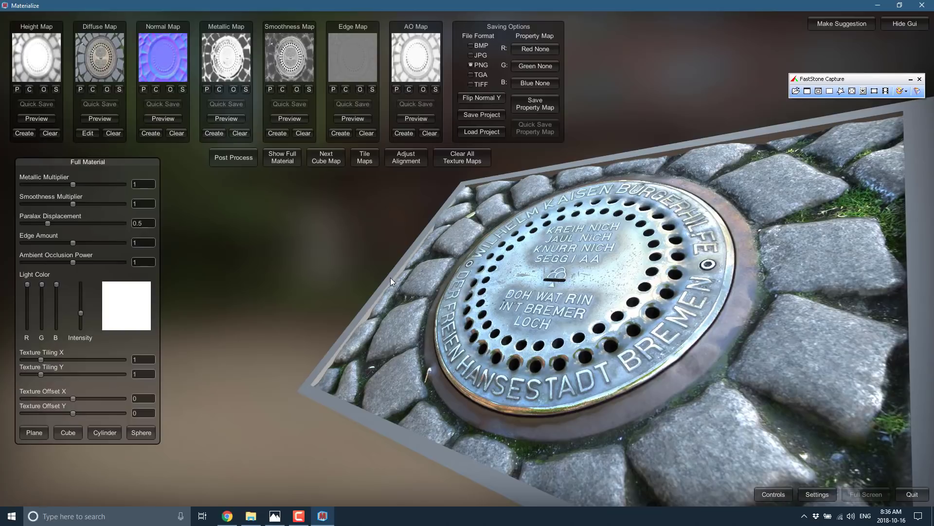
# - Show the desktop and check the saved manhole cover map images and project file by name
pyautogui.press('super+d')
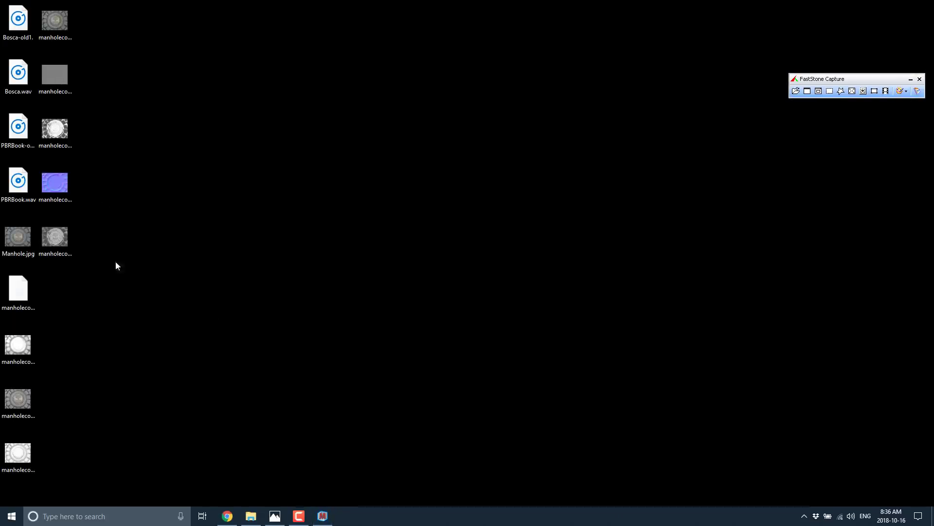
pyautogui.click(64, 186)
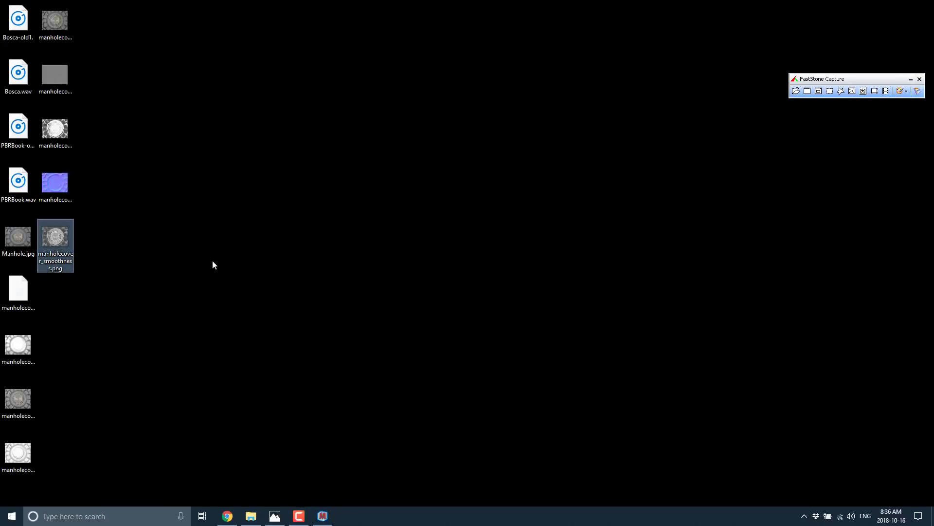
pyautogui.click(58, 132)
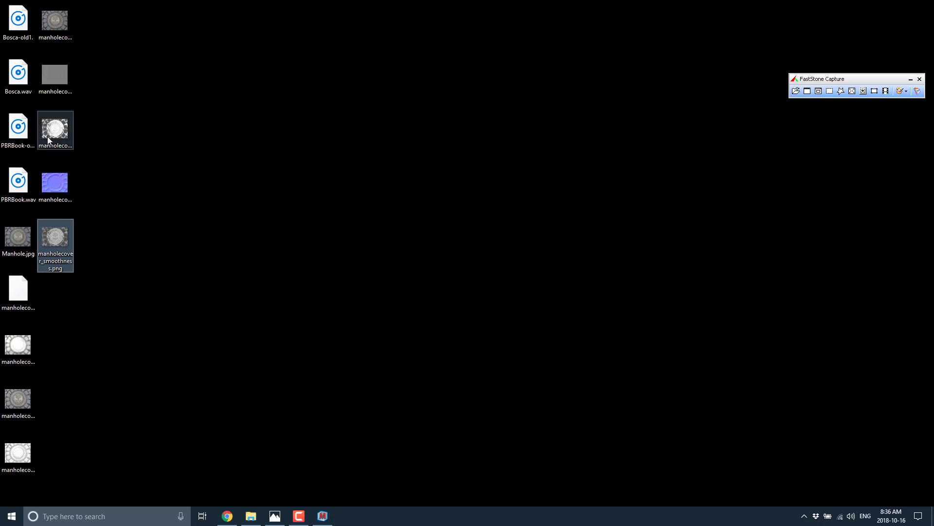
pyautogui.click(55, 77)
pyautogui.click(64, 28)
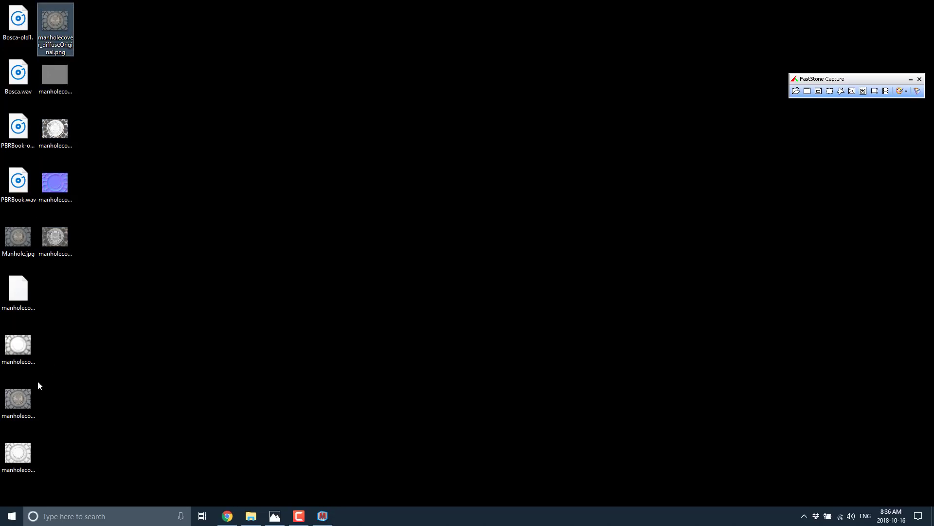
pyautogui.click(26, 452)
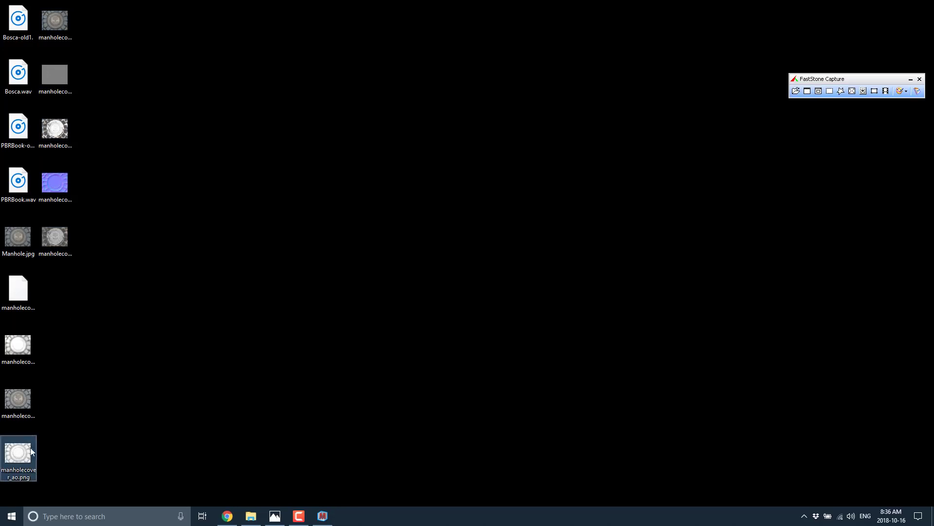
pyautogui.click(30, 400)
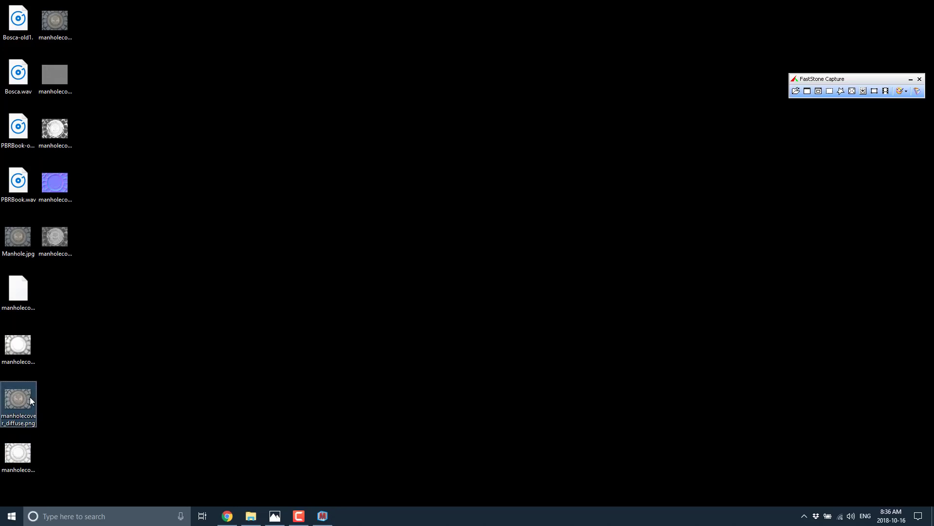
pyautogui.click(21, 343)
pyautogui.click(17, 238)
pyautogui.click(17, 298)
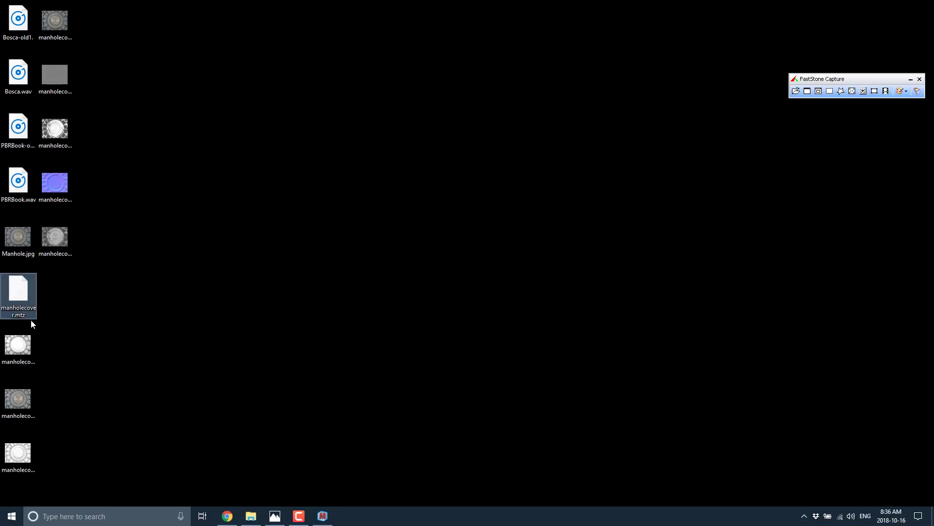
# - Switch back to Materialize and look for the saved manholecover.mtz project in the Desktop folder for loading, without loading it
pyautogui.click(323, 516)
pyautogui.click(471, 133)
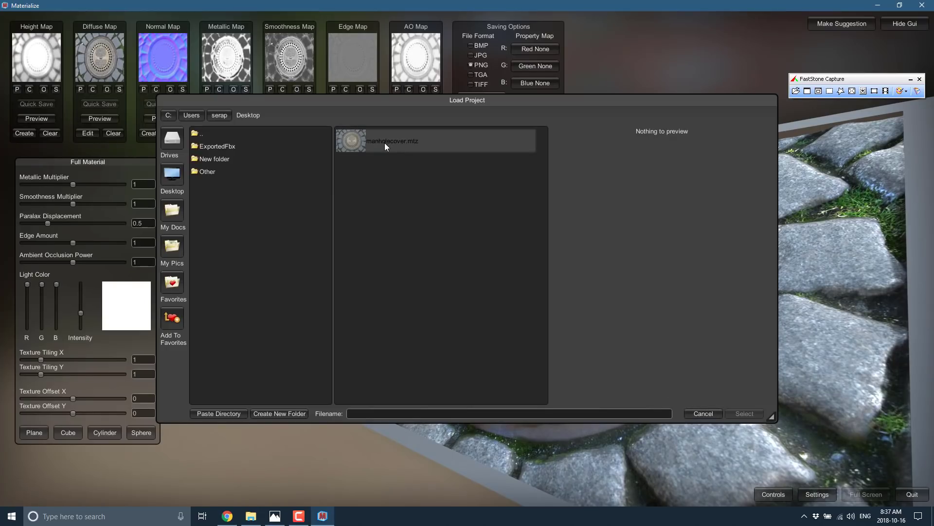
pyautogui.click(706, 413)
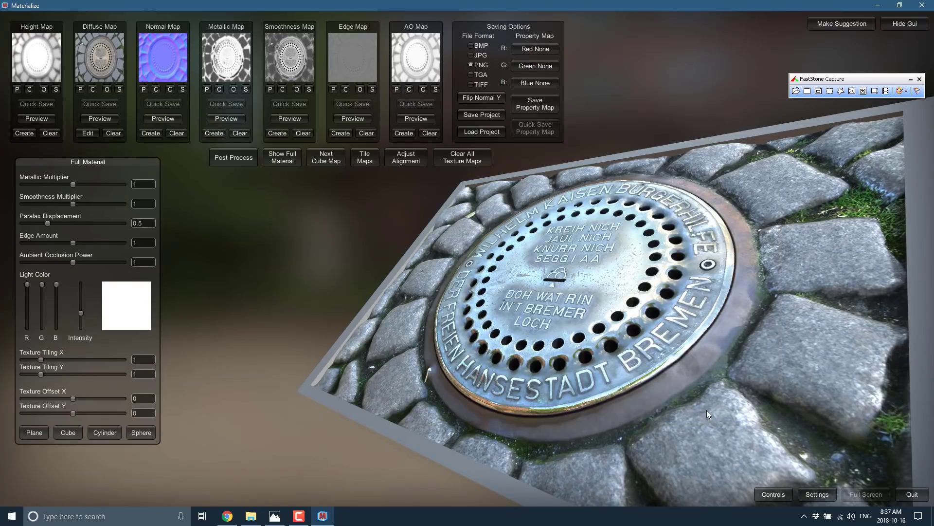
# - Inspect the manhole cover material at different angles, and review the viewport controls list and the preferences, closing each
pyautogui.moveTo(707, 409); pyautogui.dragTo(596, 250)
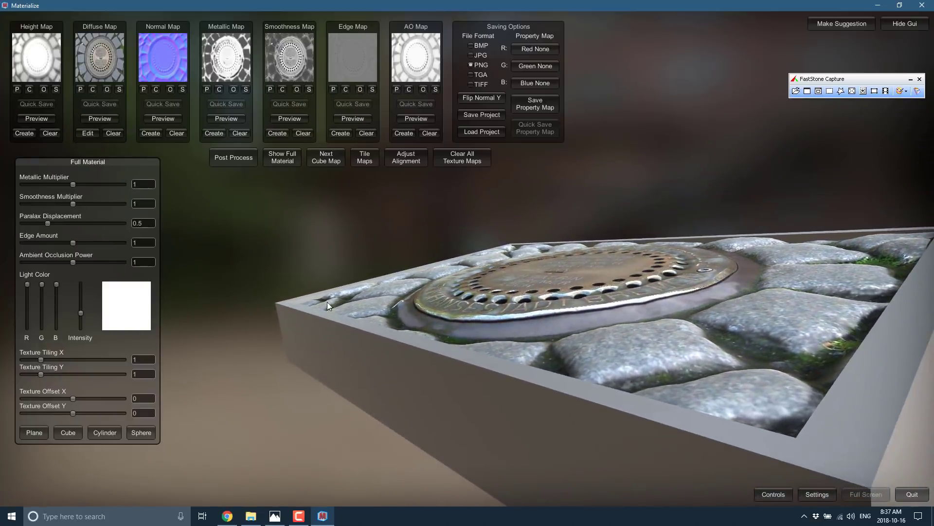
pyautogui.moveTo(619, 255); pyautogui.dragTo(612, 338)
pyautogui.click(781, 490)
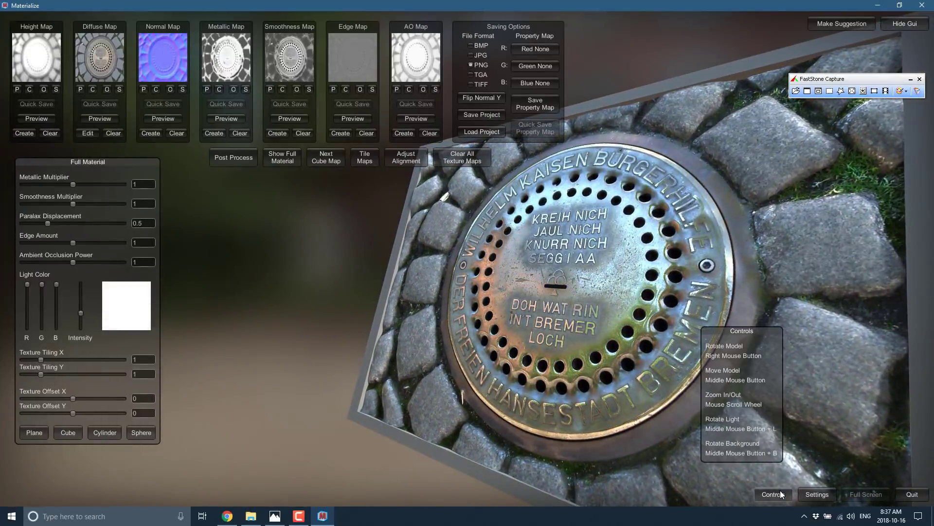
pyautogui.click(781, 489)
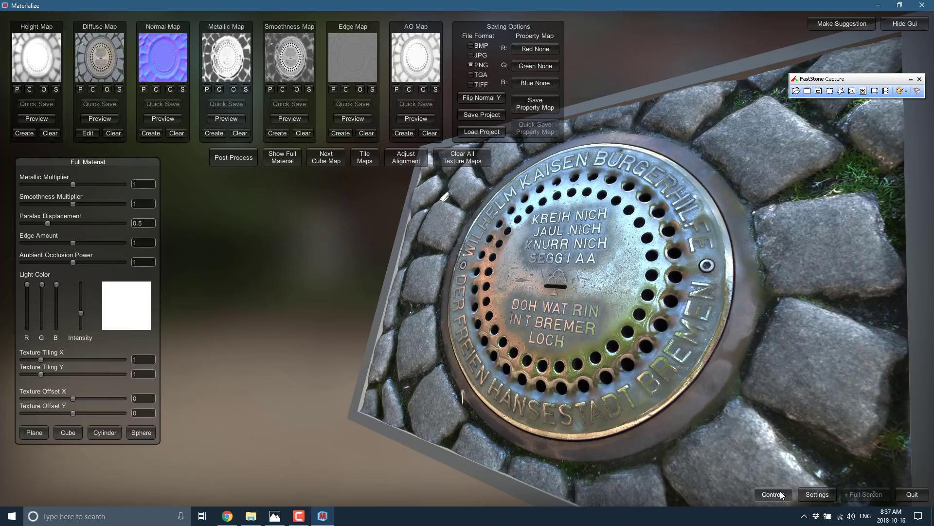
pyautogui.click(818, 495)
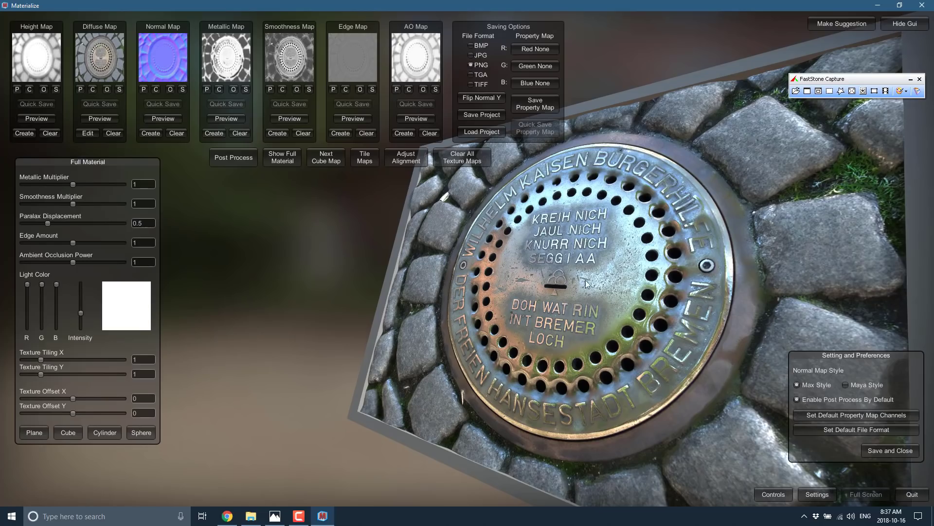
pyautogui.click(812, 495)
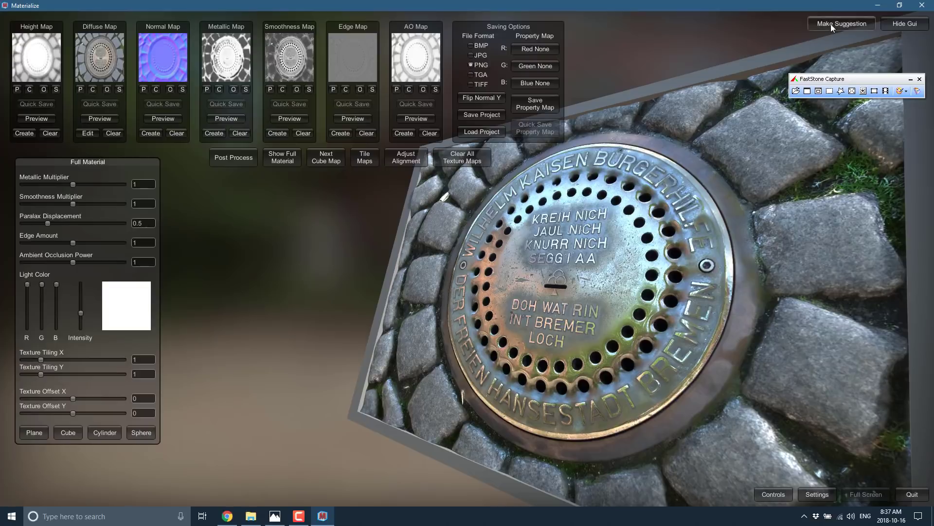
# - Hide the interface to inspect the manhole cover material from another angle, and show the interface again
pyautogui.click(905, 23)
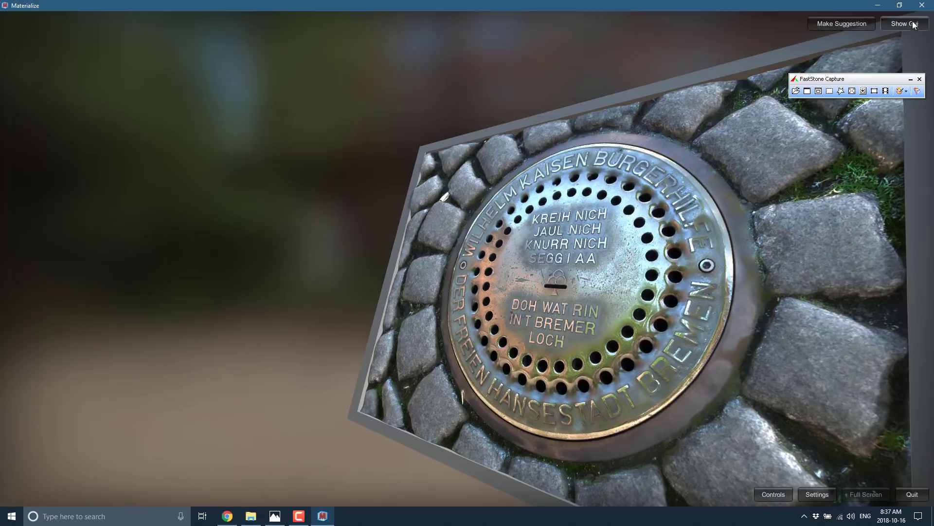
pyautogui.moveTo(775, 226); pyautogui.dragTo(588, 363)
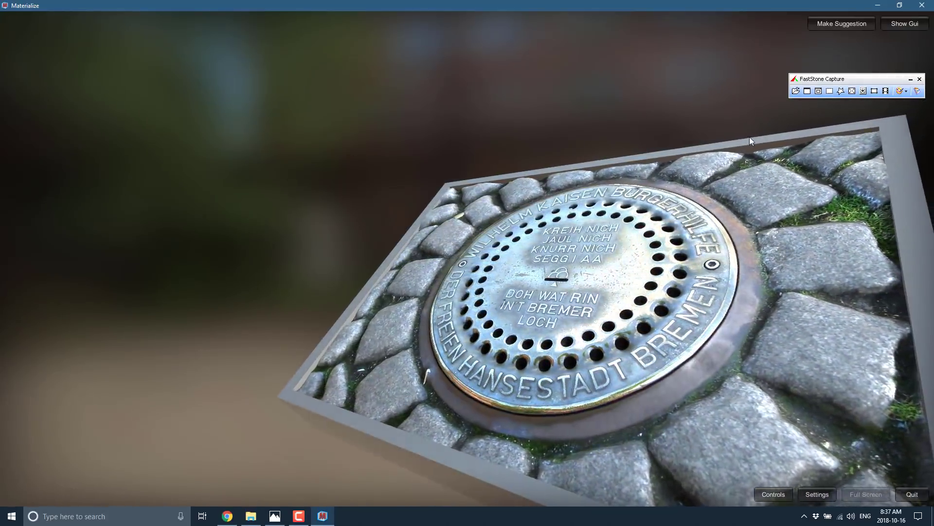
pyautogui.click(901, 25)
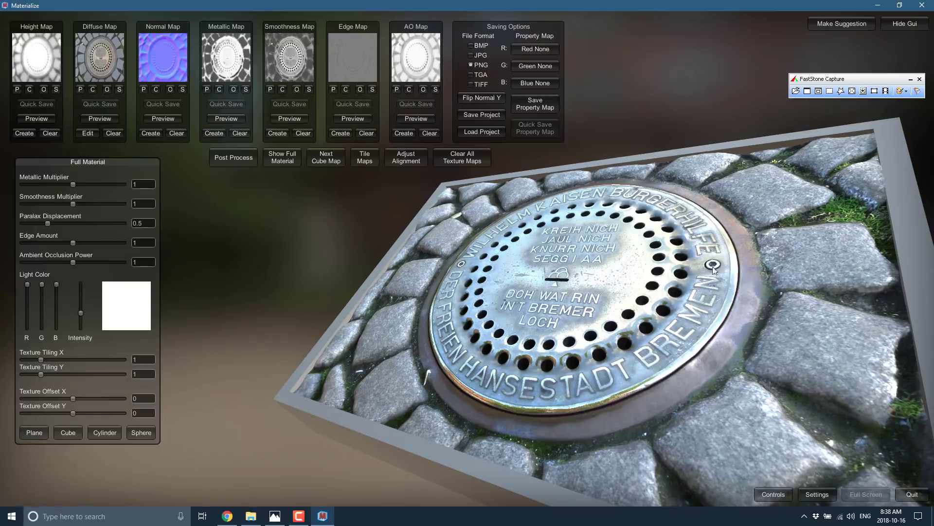
# - Review the editing settings of the diffuse map and the settings for creating the height map from the diffuse
pyautogui.moveTo(690, 273); pyautogui.dragTo(737, 281)
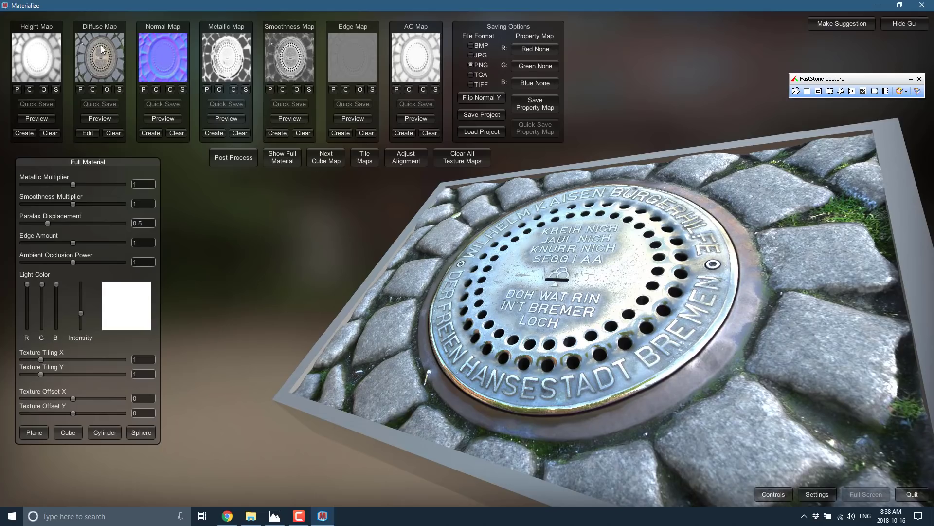
pyautogui.click(96, 133)
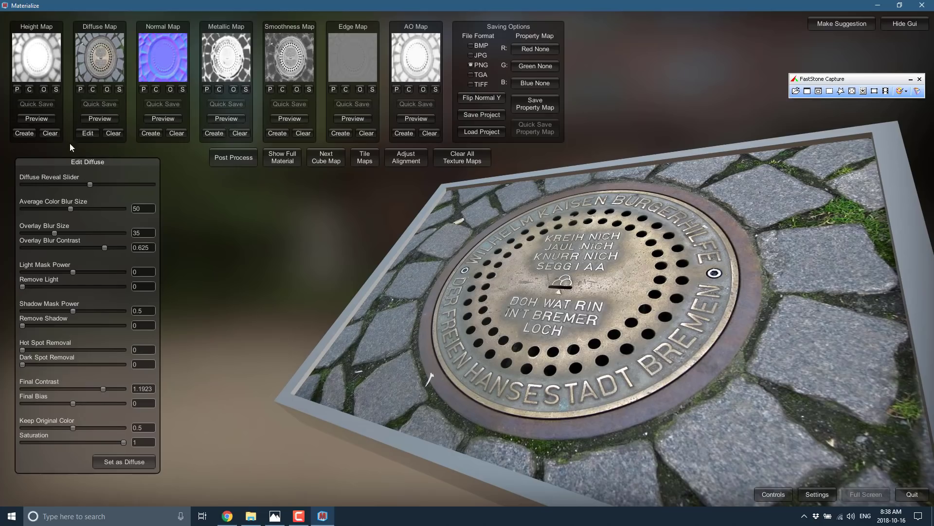
pyautogui.click(24, 133)
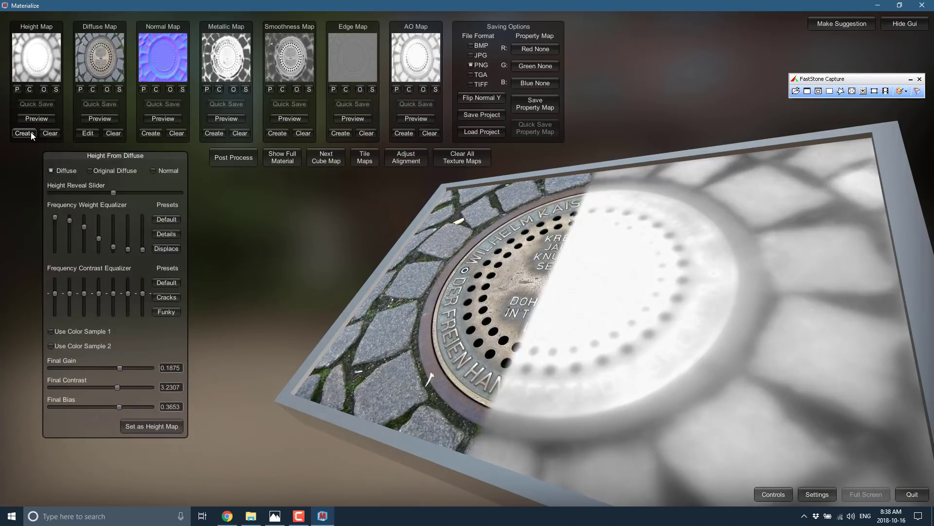